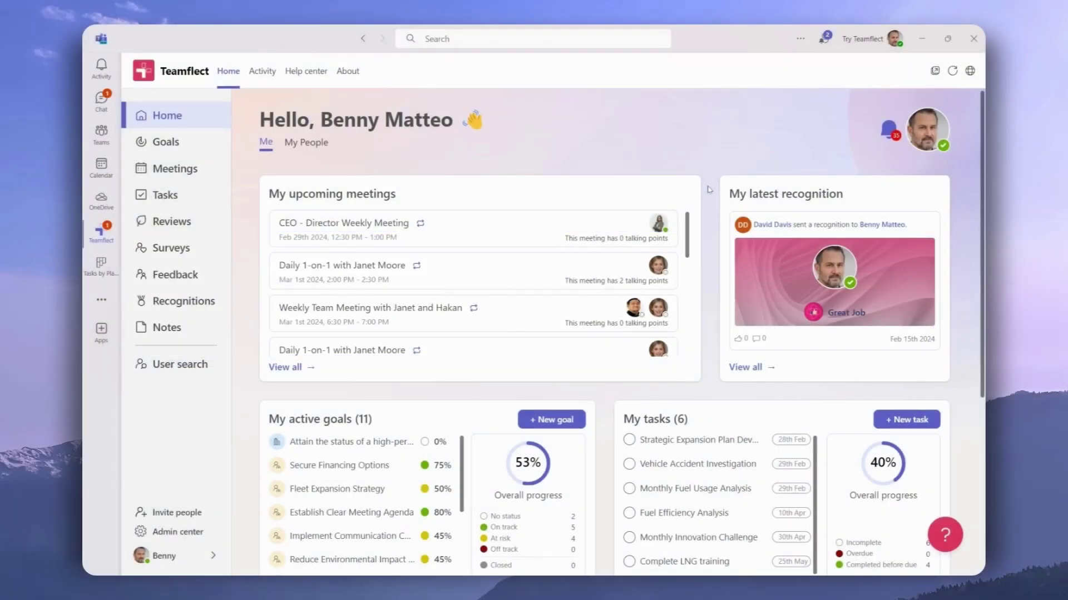
Step: Scroll the Home page down to the Weekly Pulse Survey card, then go to Surveys
scroll(709, 189, down, 3)
scroll(709, 189, down, 2)
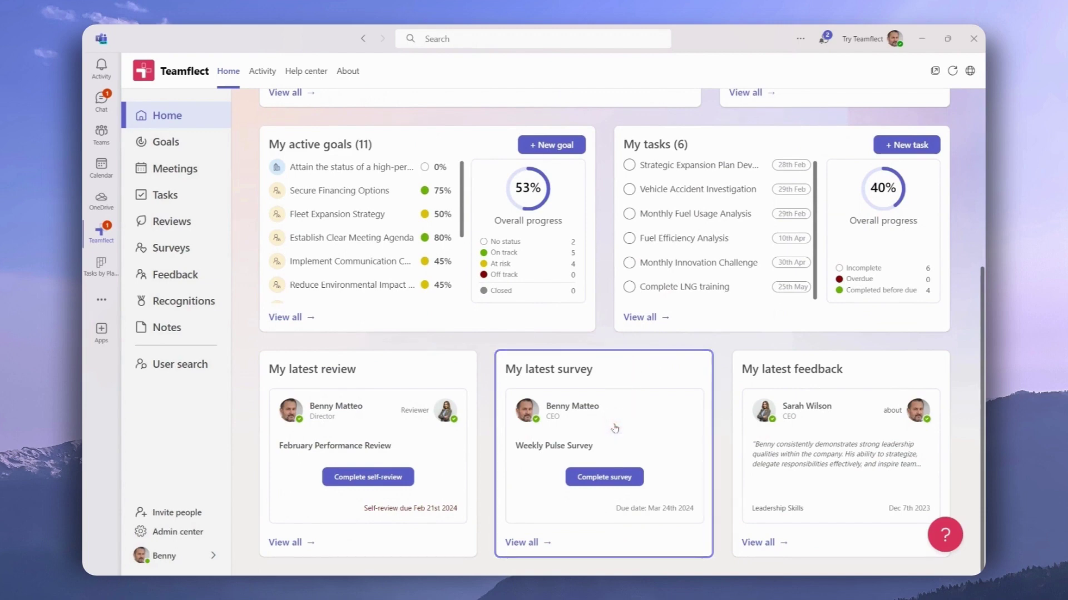
click(515, 545)
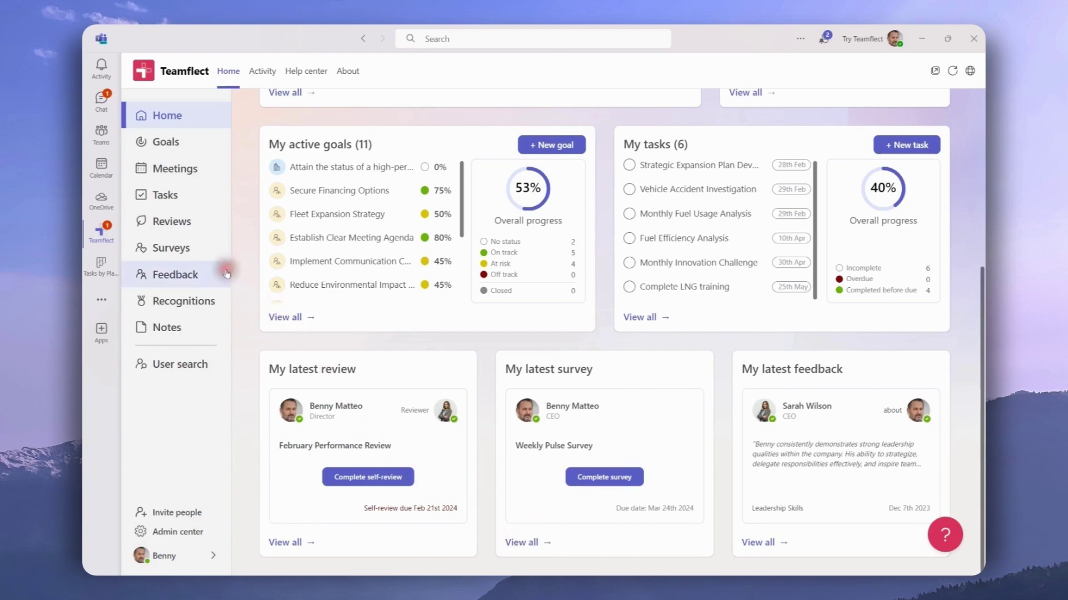
click(200, 249)
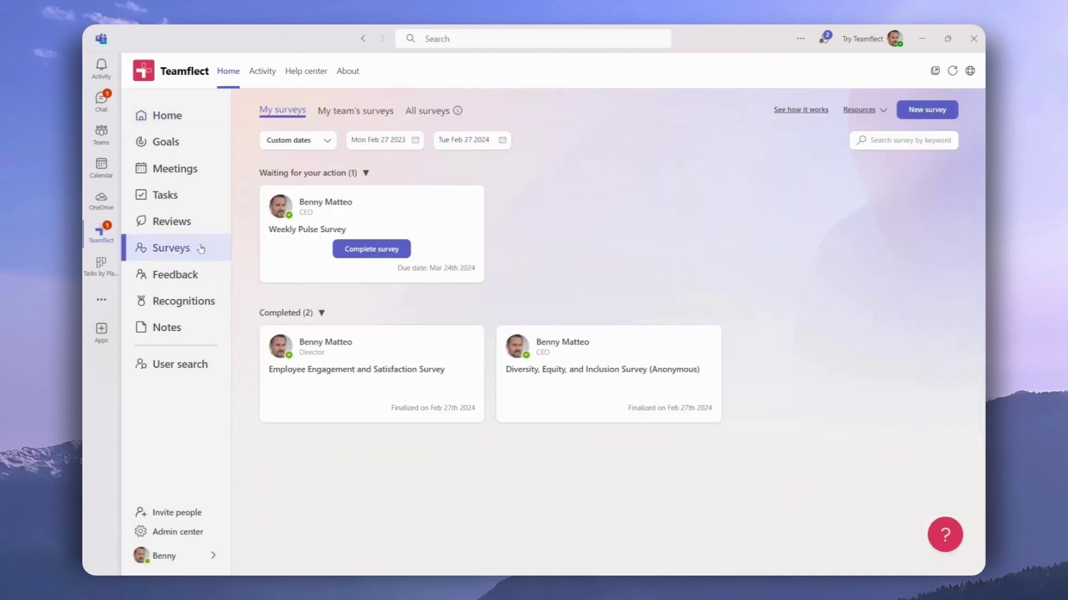
Step: Open My surveys and check the Custom dates period filter without changing it
click(241, 169)
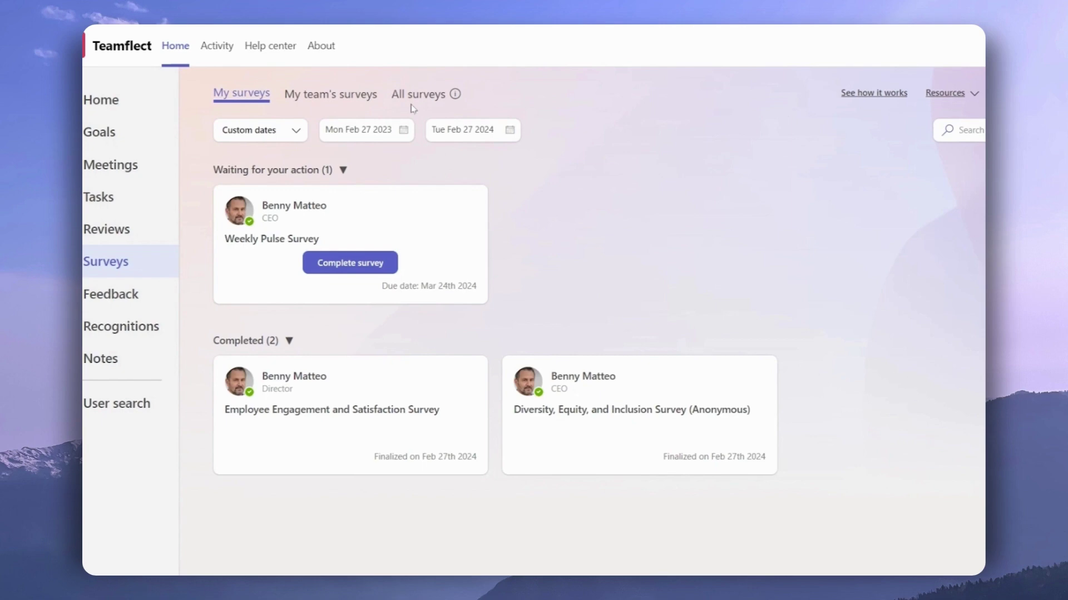
click(295, 133)
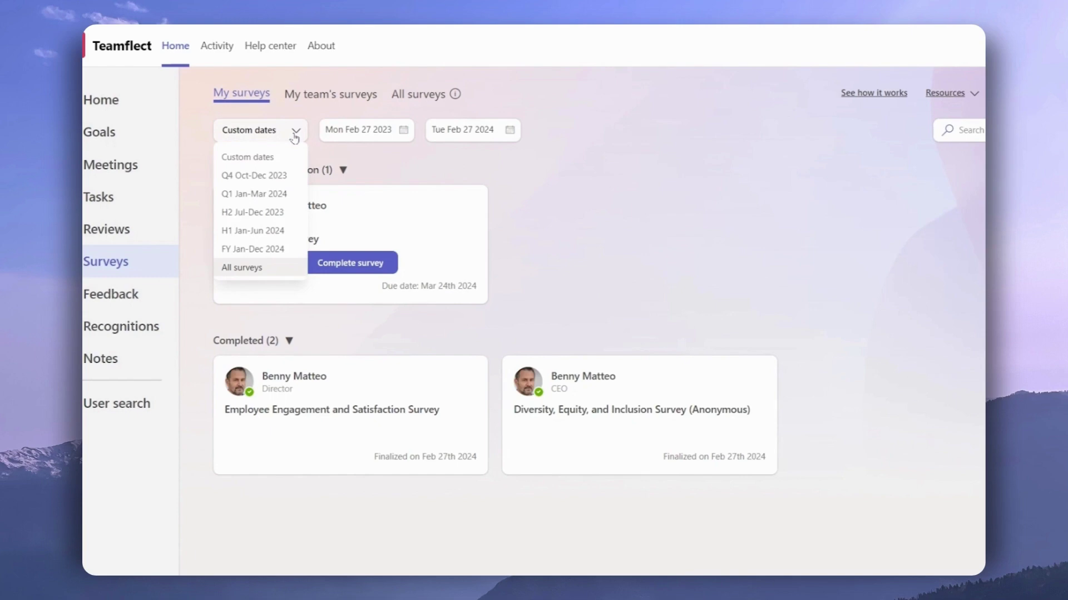
click(295, 133)
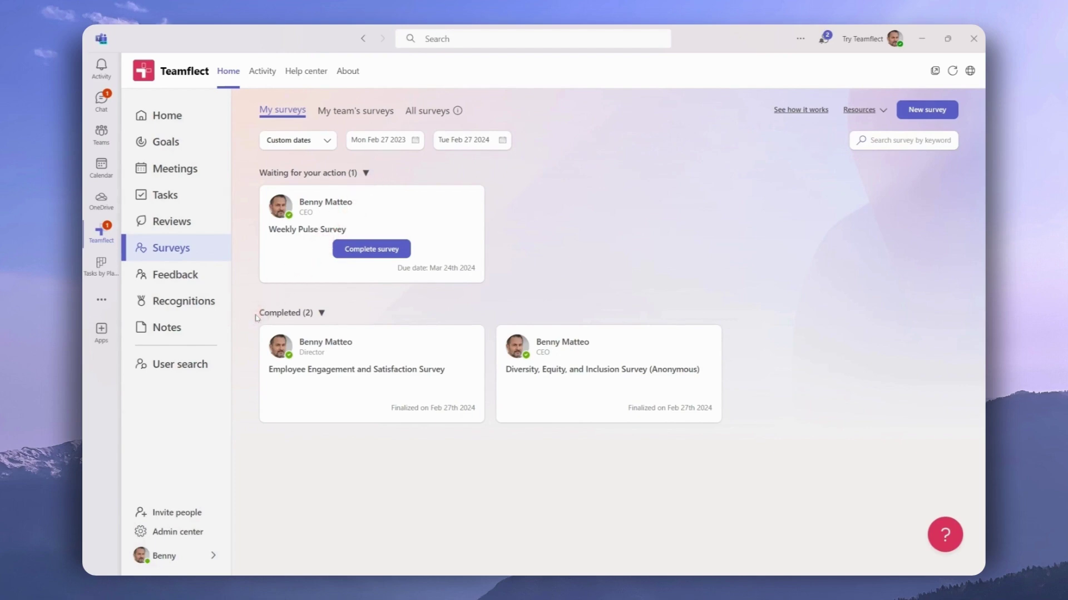
Step: Open the Weekly Pulse Survey and scroll through its four unanswered questions
click(305, 255)
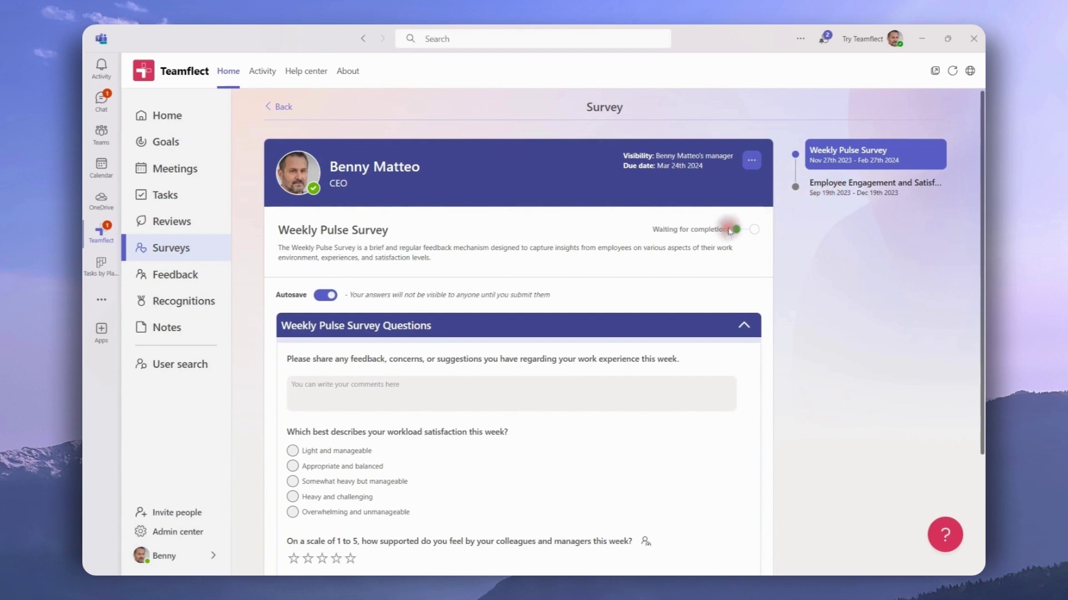
scroll(667, 269, down, 3)
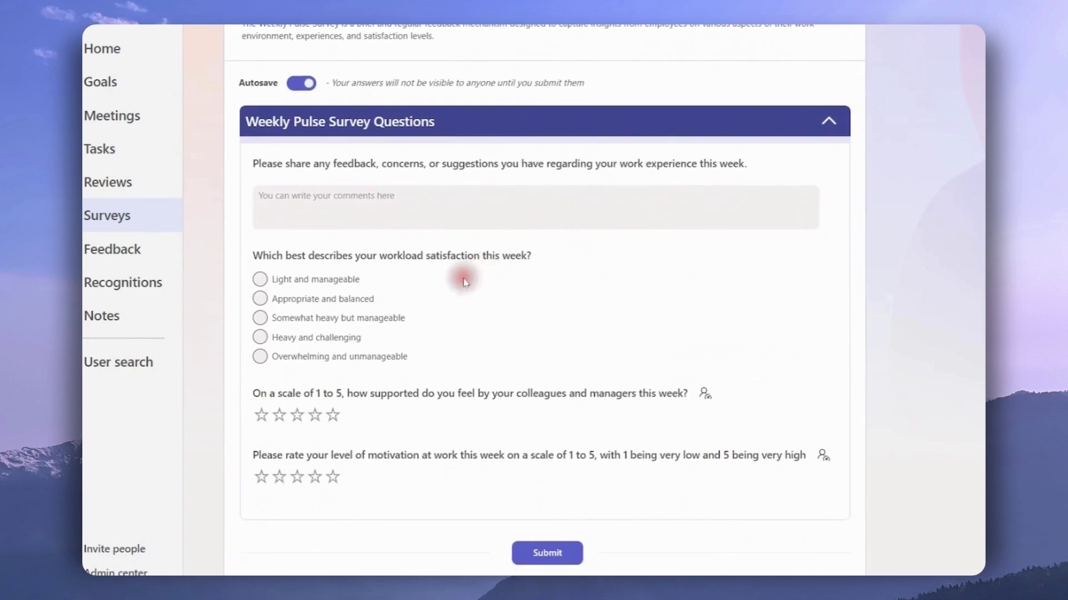
scroll(462, 285, down, 1)
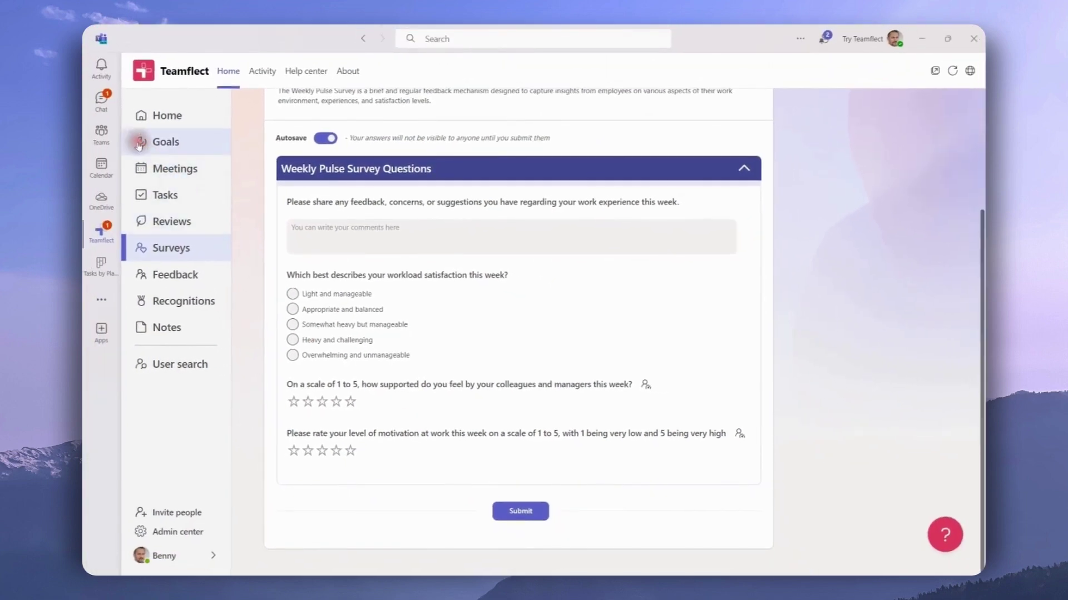
Step: In the Teamflect chat, paste the prepared work-experience feedback into the survey card
click(101, 106)
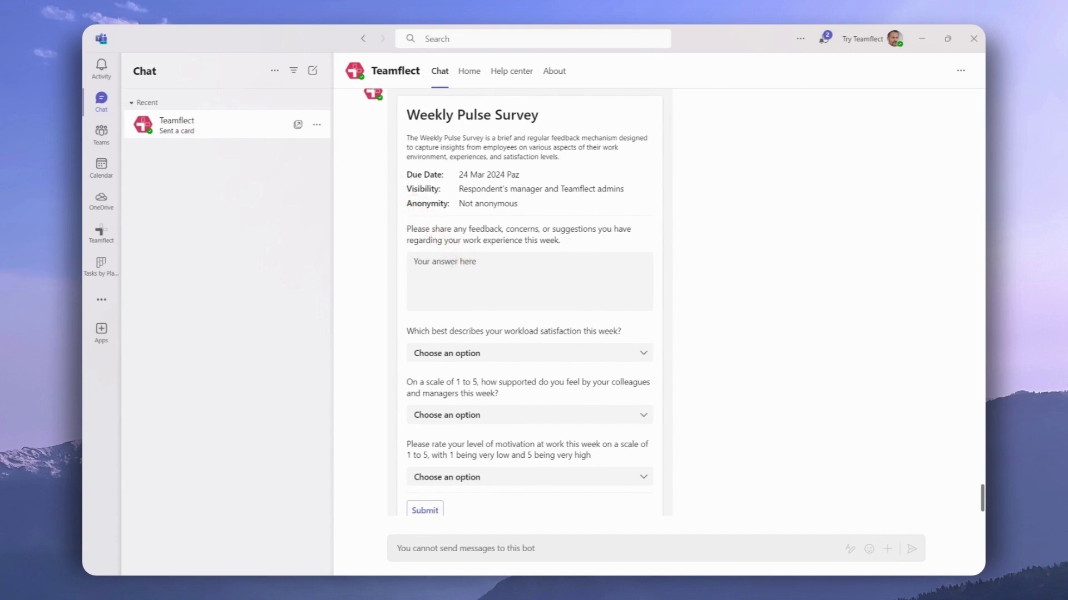
click(464, 262)
text(It was challenging navigating communication gaps between teams this week, which hindered progress on collaborative projects.)
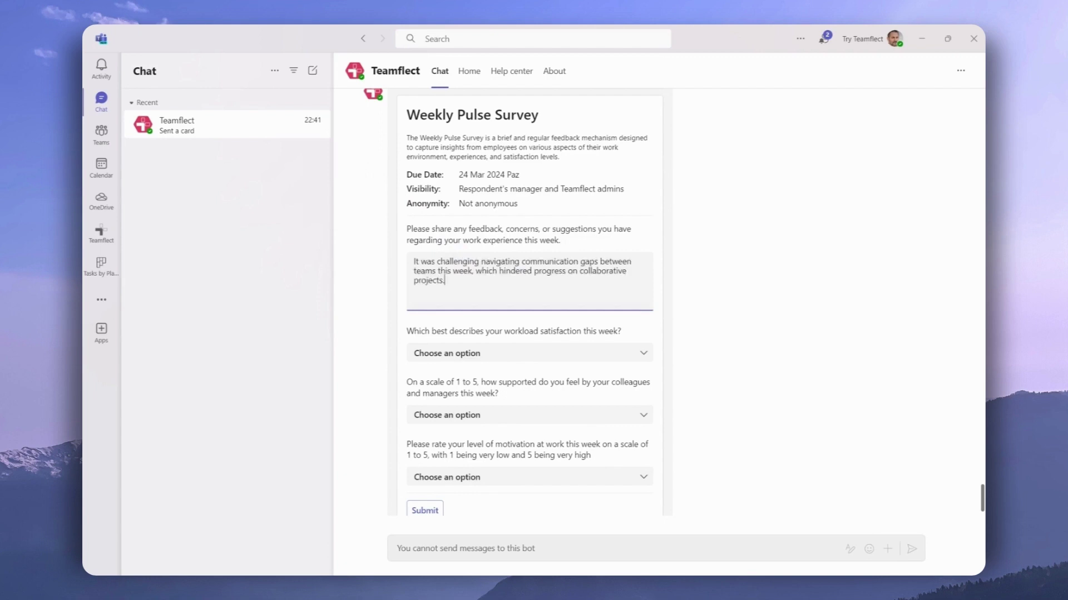
scroll(530, 306, down, 1)
Step: Answer Heavy and challenging for workload, 4 for colleague support, 5 for motivation, and submit
click(526, 333)
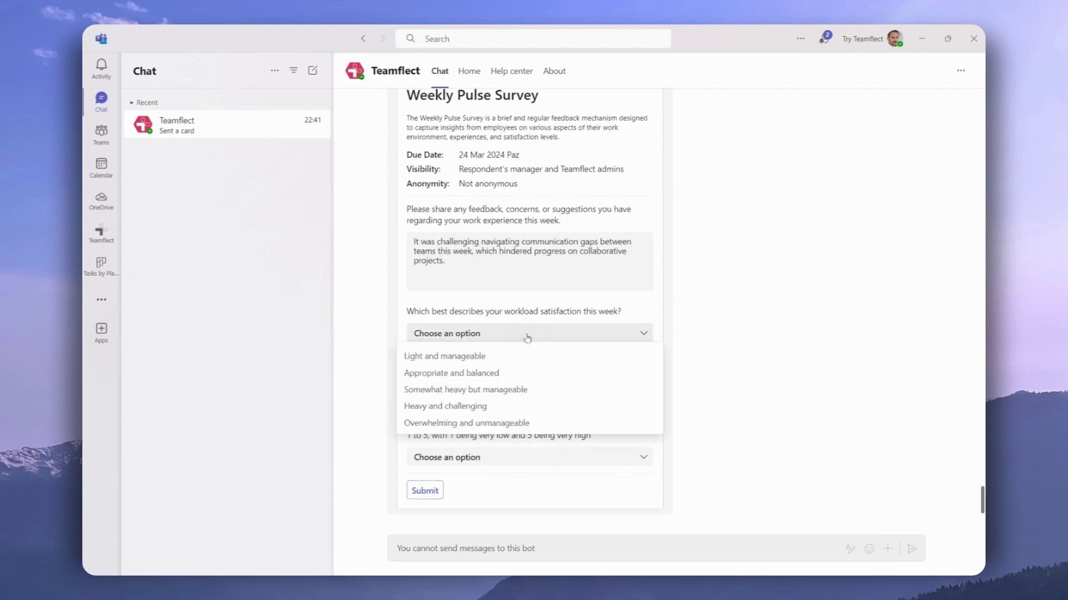
click(476, 405)
click(505, 396)
click(439, 459)
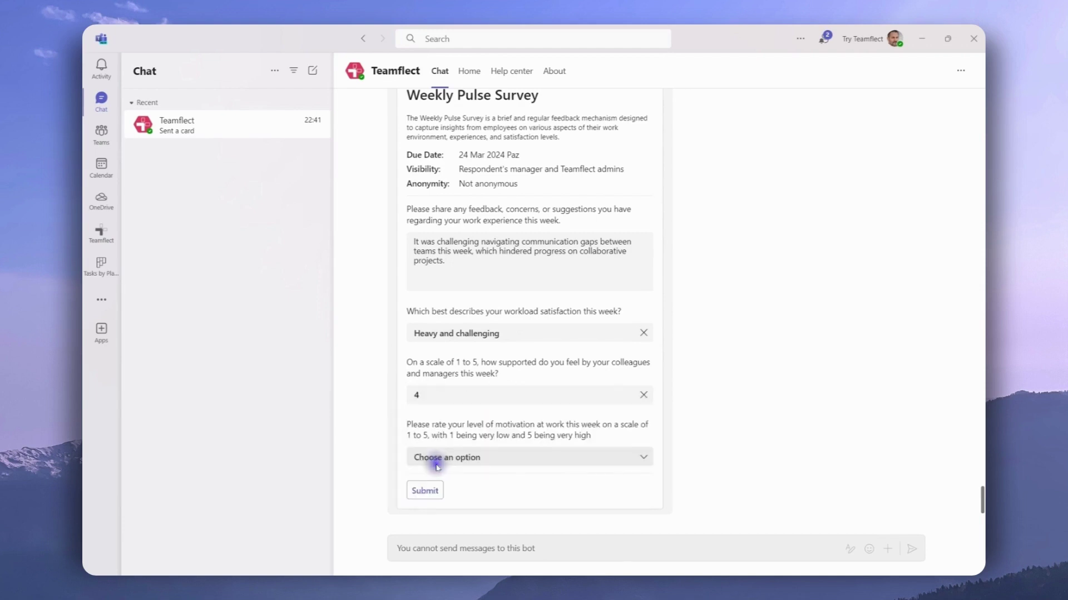
click(508, 455)
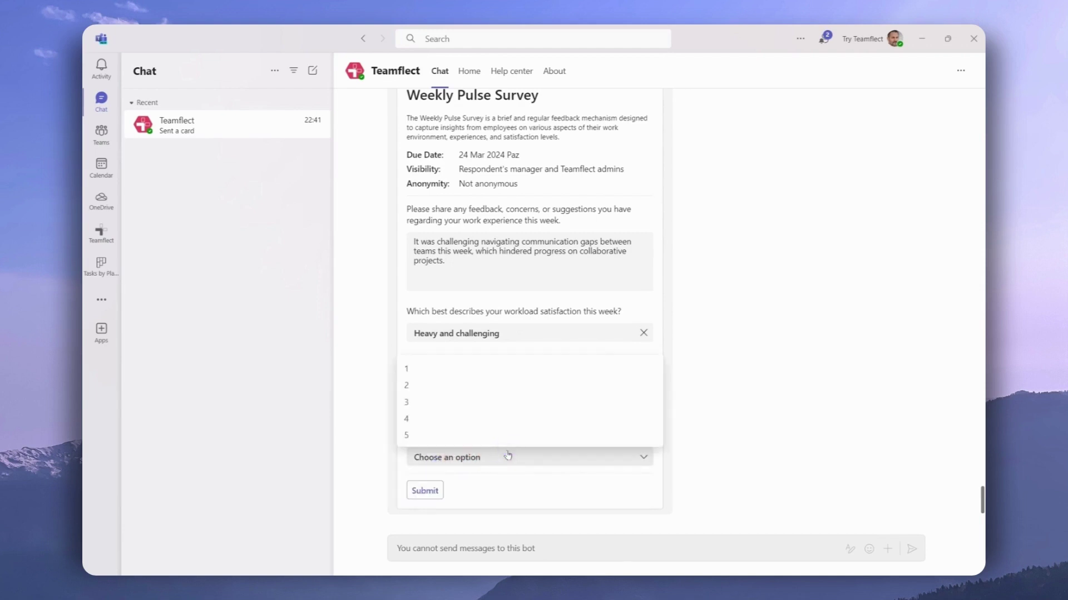
click(467, 436)
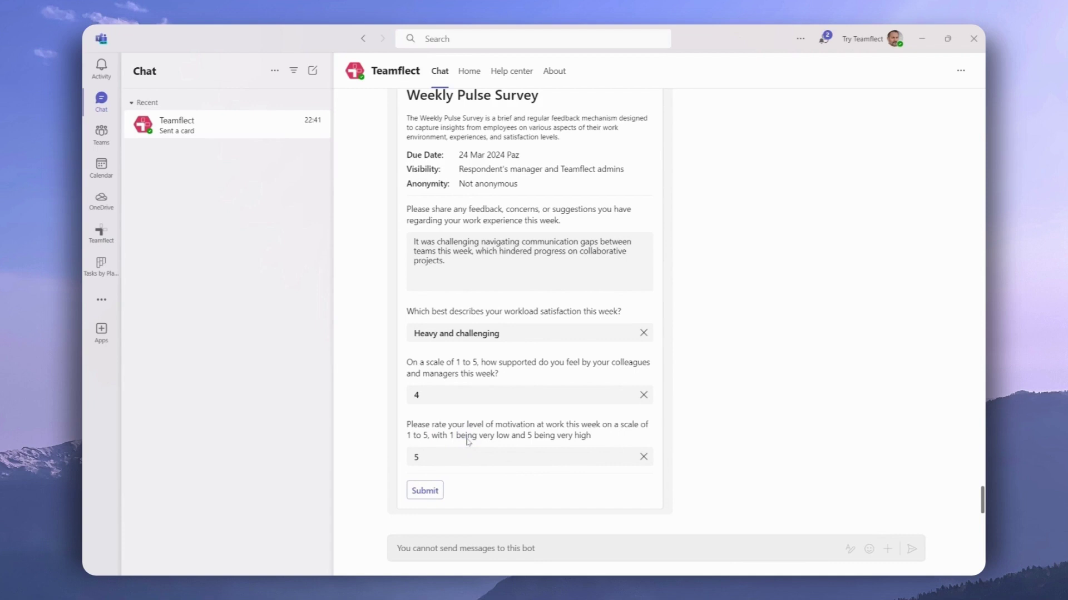
click(425, 490)
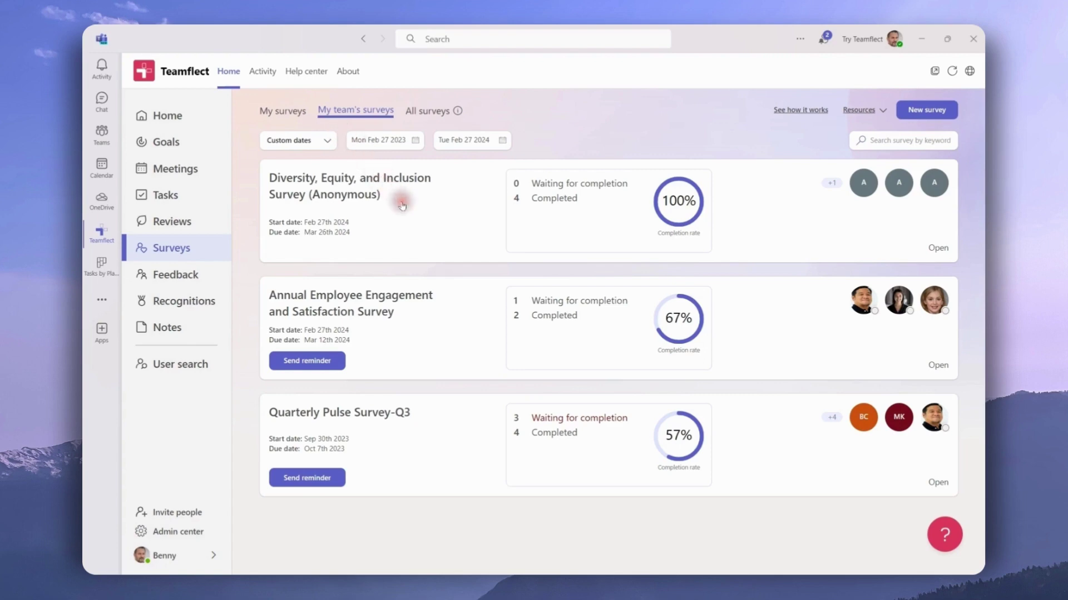
Step: Expand the Annual Employee Engagement survey to see two submitted and one pending respondent
click(426, 265)
click(450, 297)
click(453, 303)
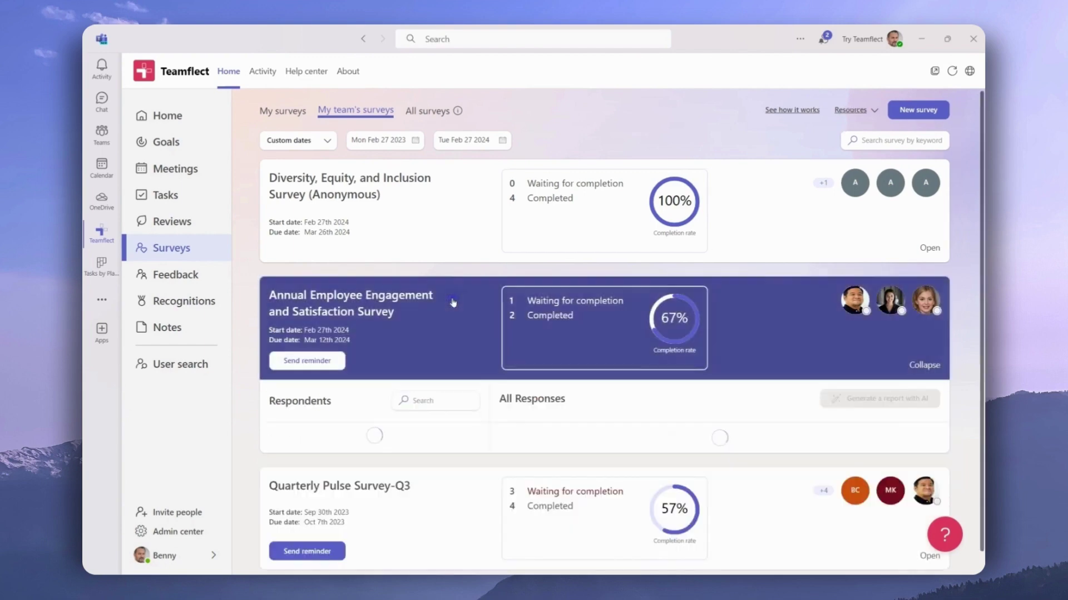
scroll(453, 302, down, 2)
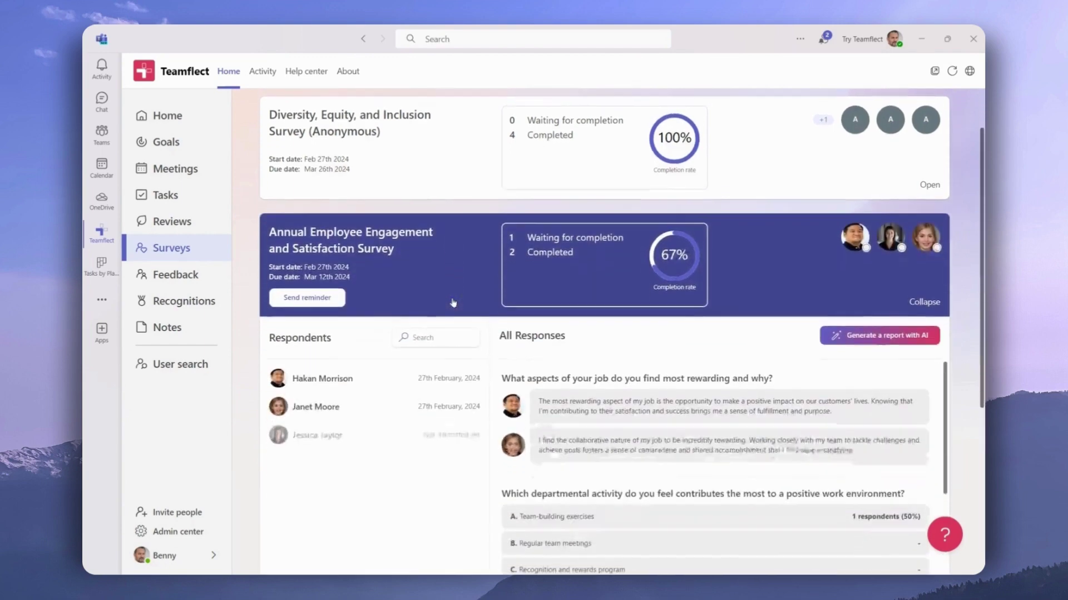
click(442, 298)
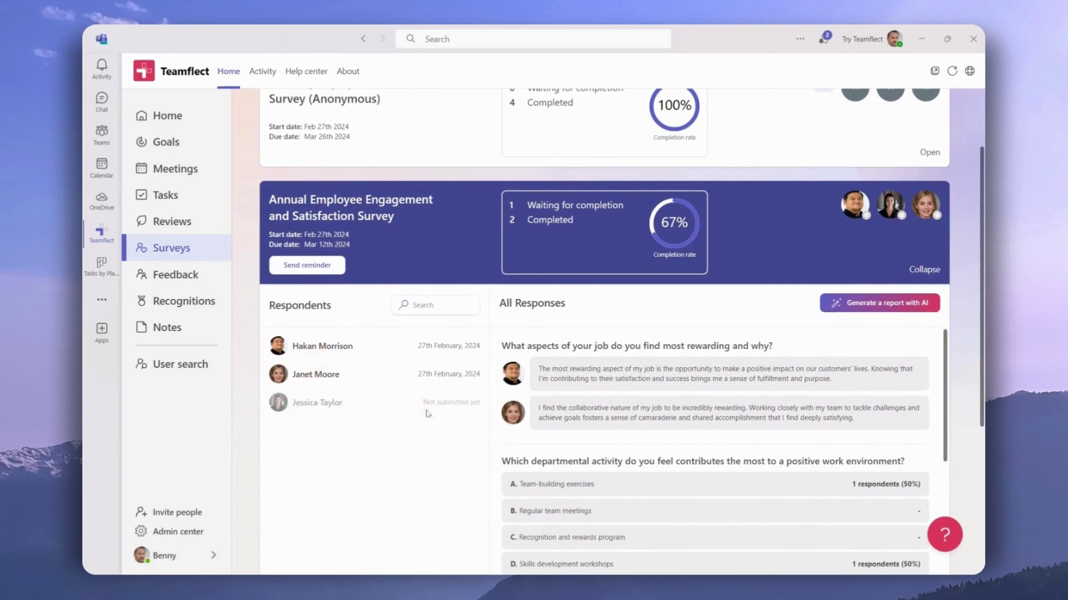
Step: Send a reminder to the one respondent still pending on the engagement survey
click(308, 265)
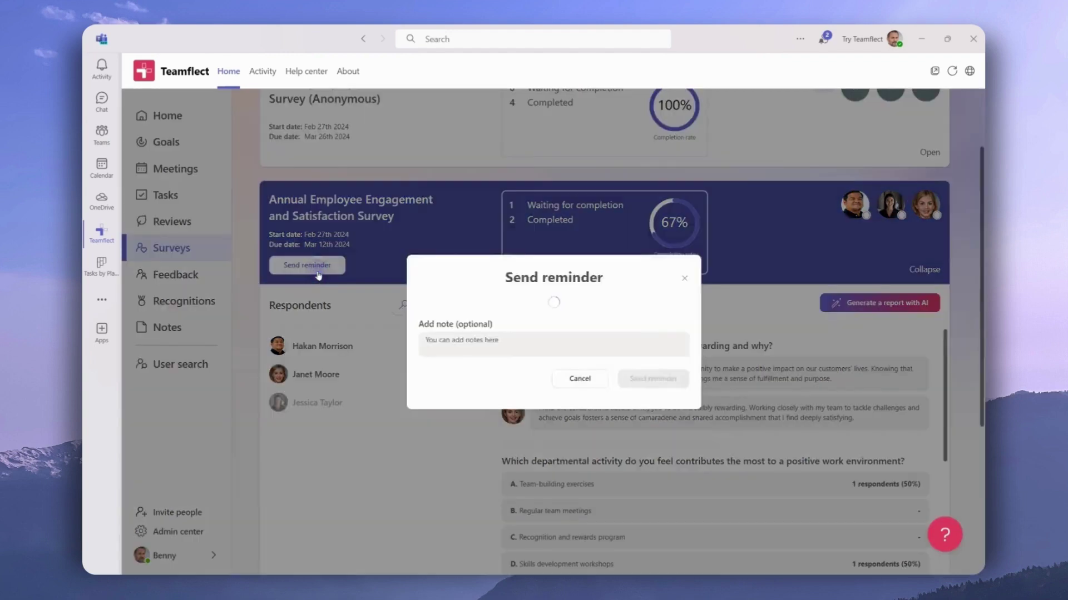
mouse_move(492, 341)
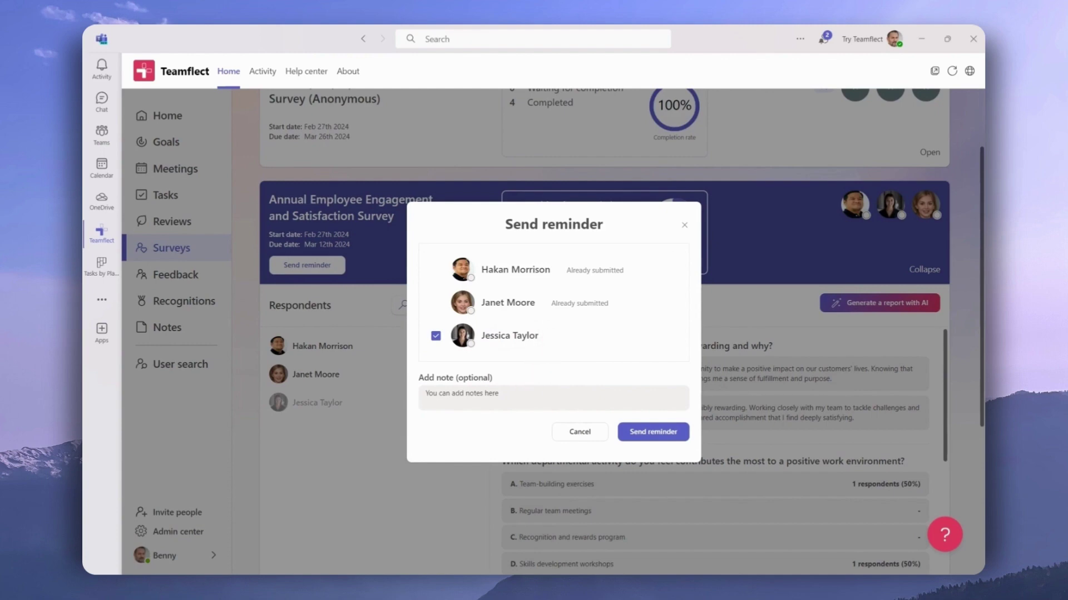
click(641, 432)
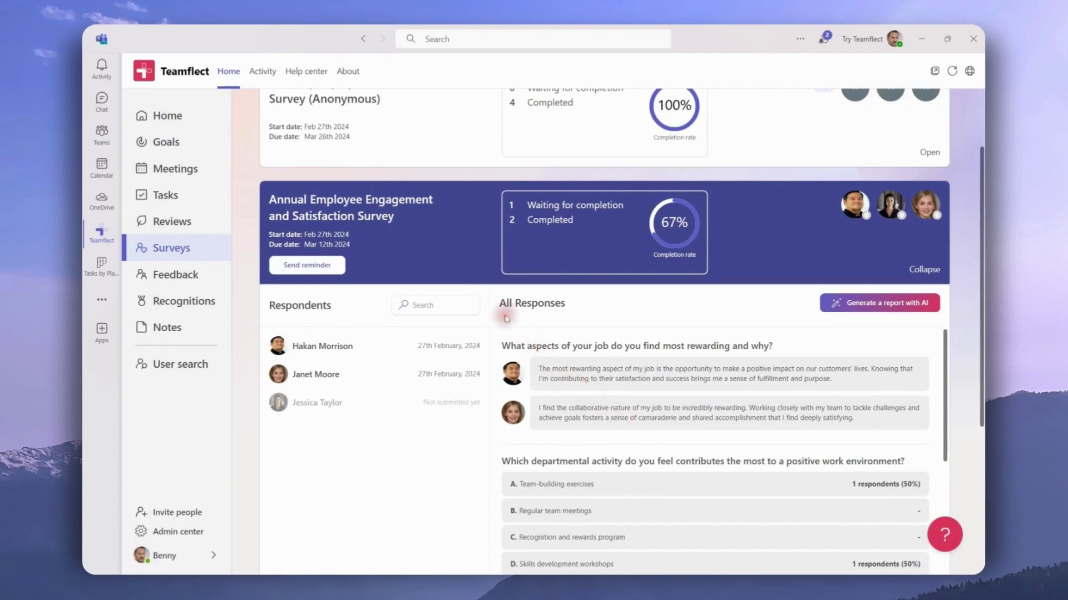
Step: Show NPS respondents by group: one promoter scoring 9, one passive scoring 8, no detractors
click(523, 316)
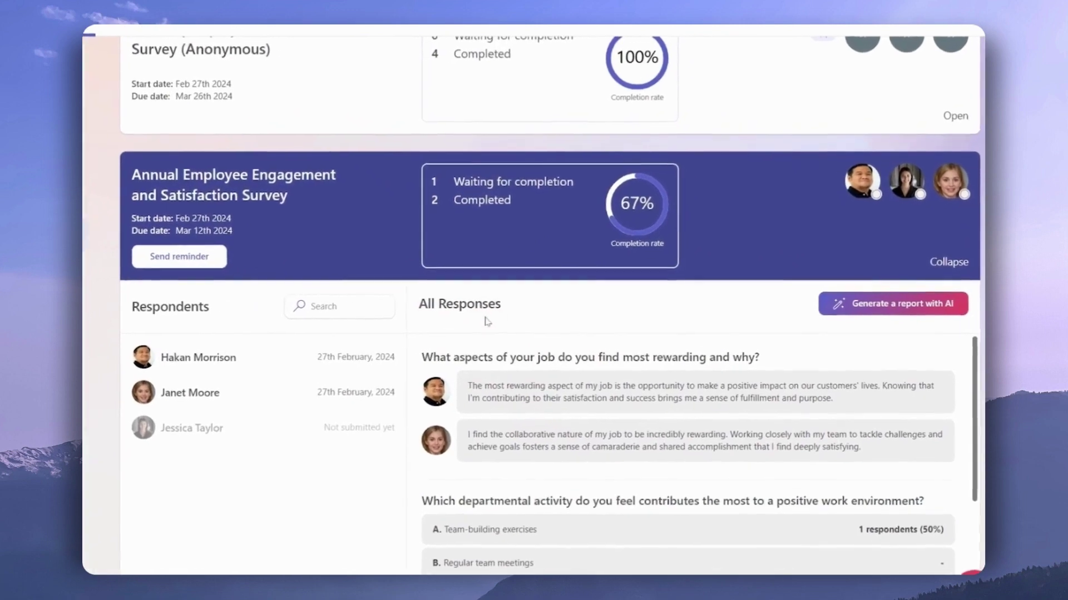
scroll(544, 328, down, 1)
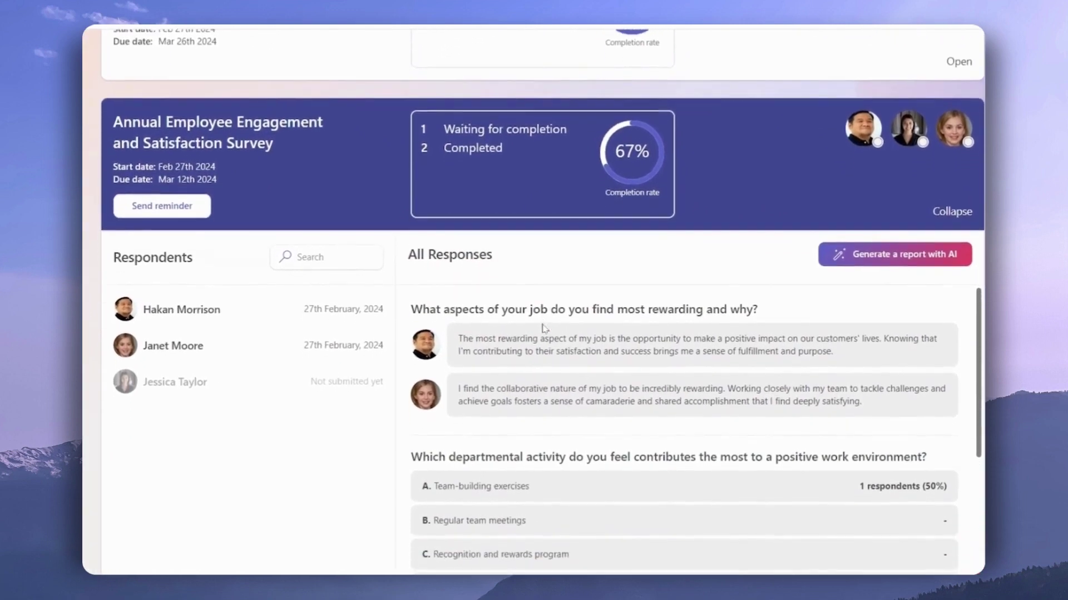
scroll(543, 328, down, 1)
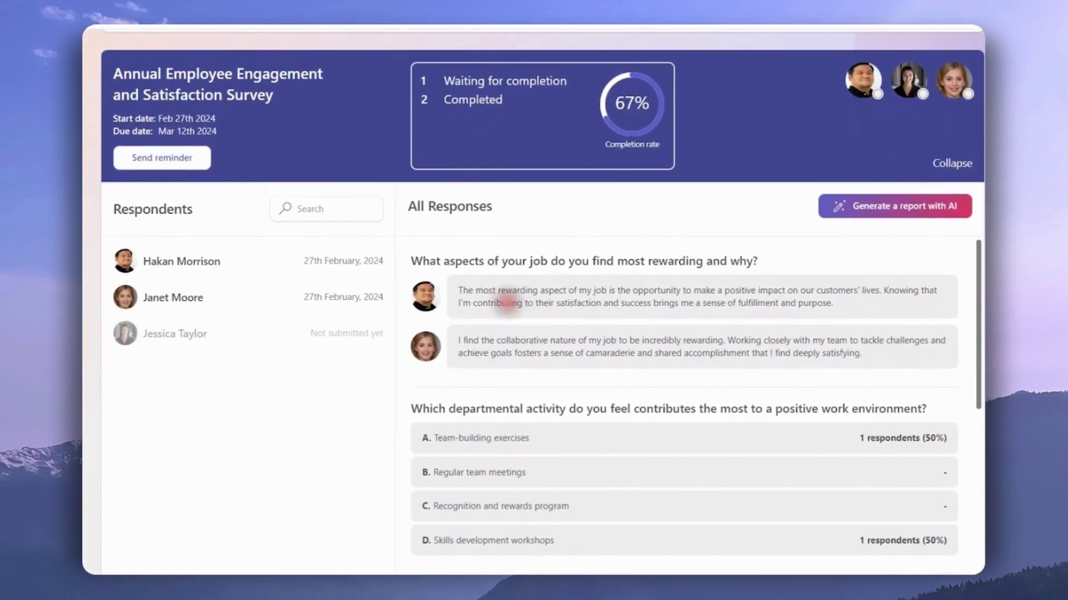
scroll(537, 334, down, 3)
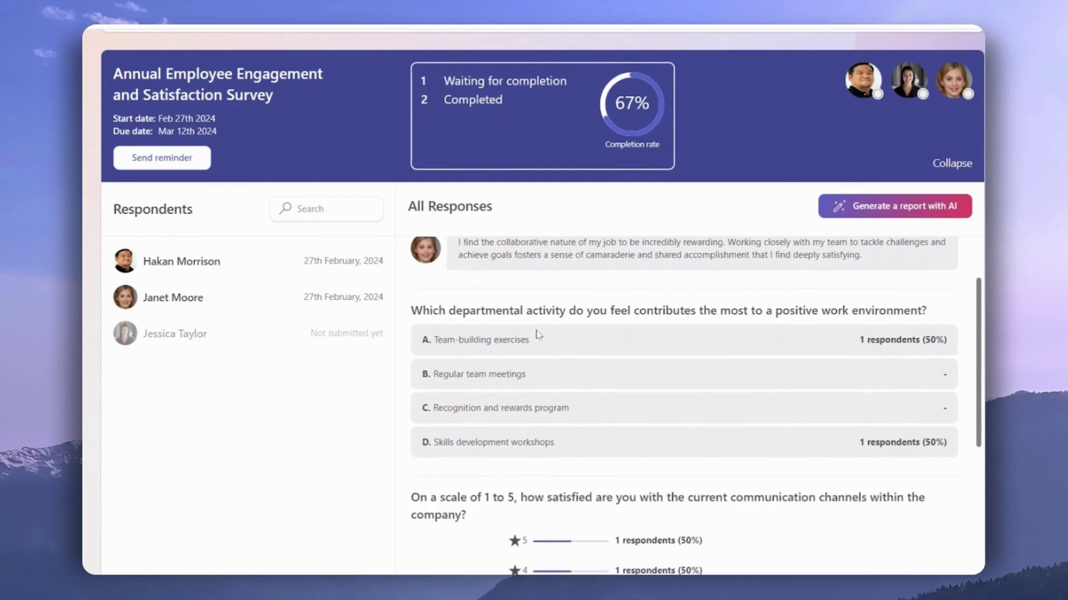
scroll(539, 334, down, 3)
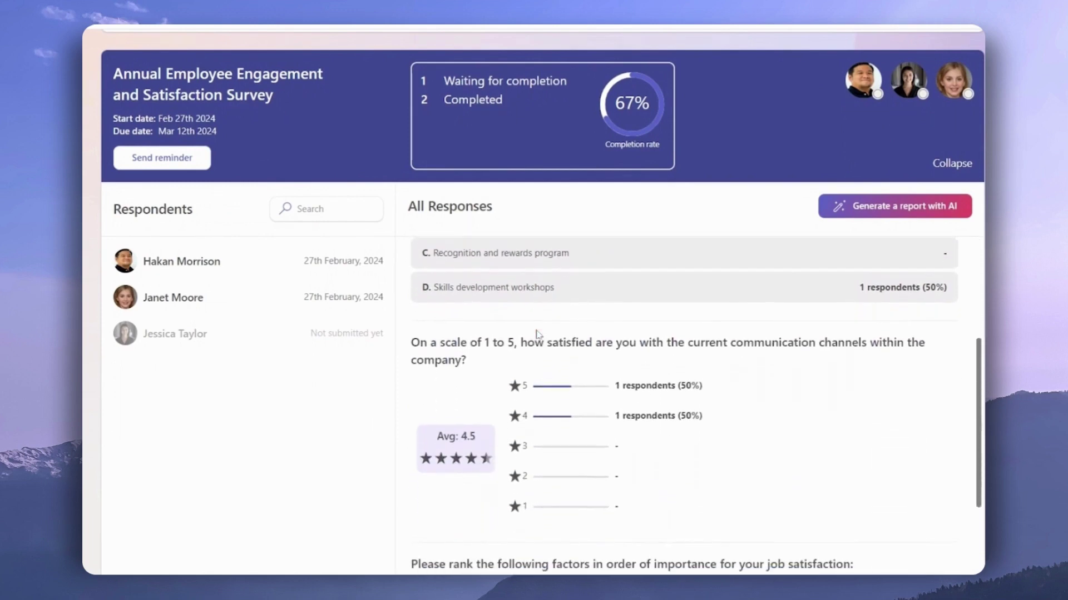
scroll(538, 334, down, 3)
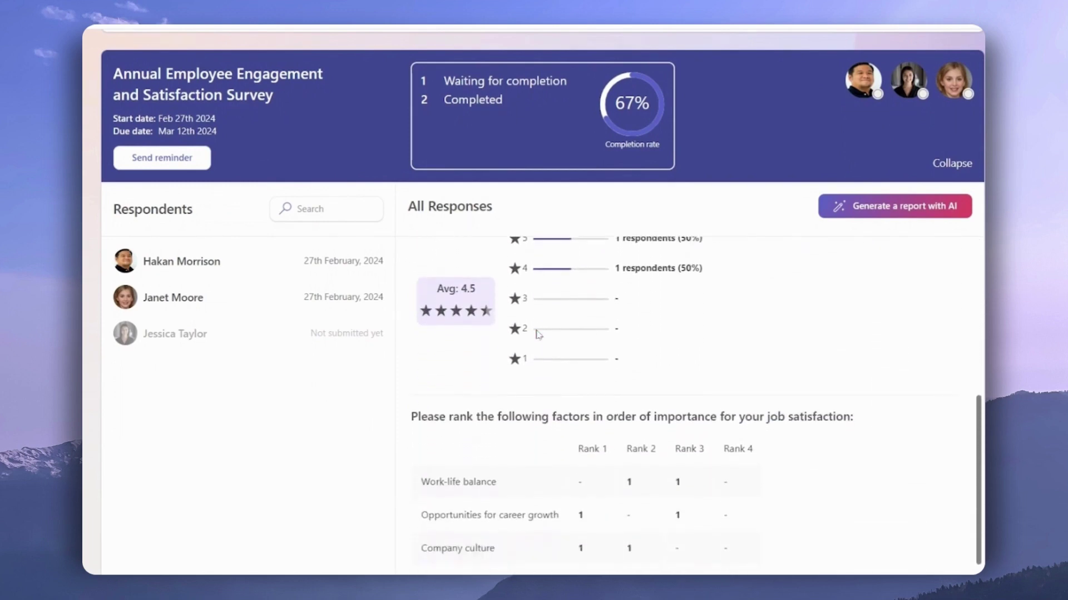
scroll(538, 334, down, 2)
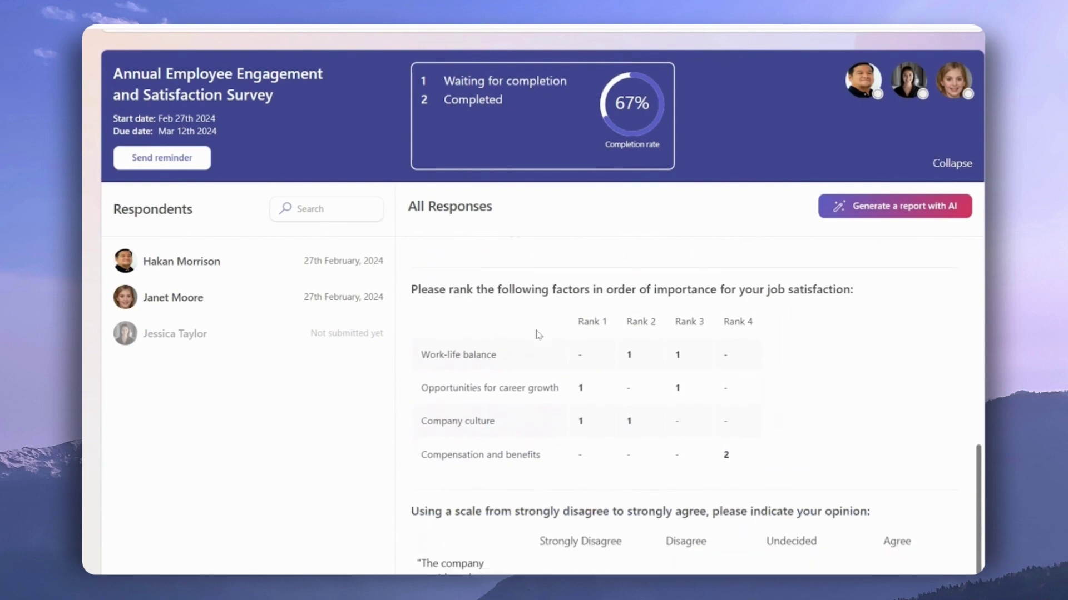
scroll(538, 334, down, 2)
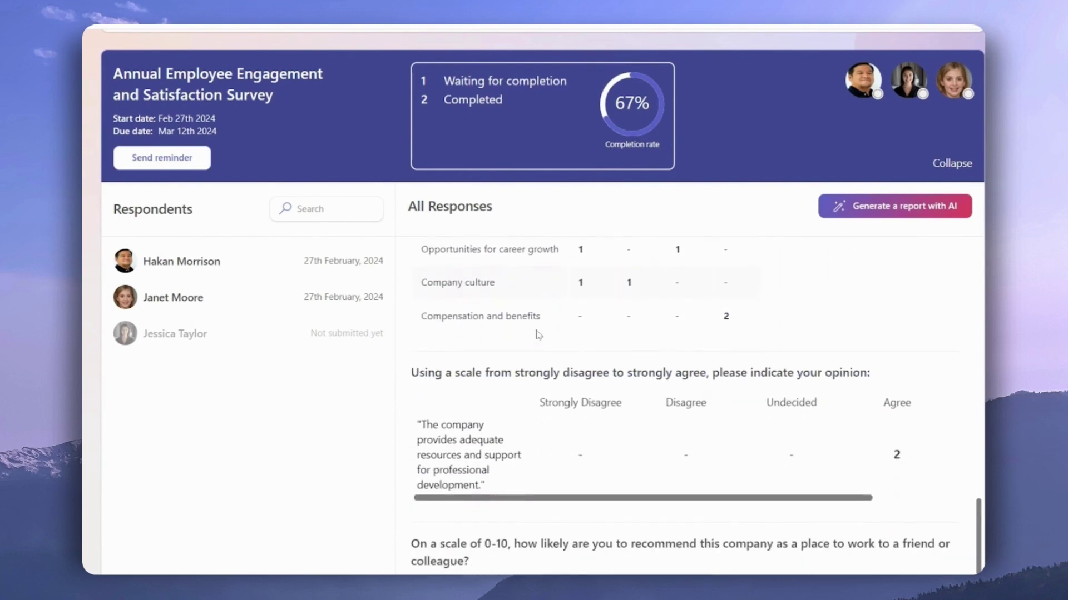
scroll(538, 334, down, 1)
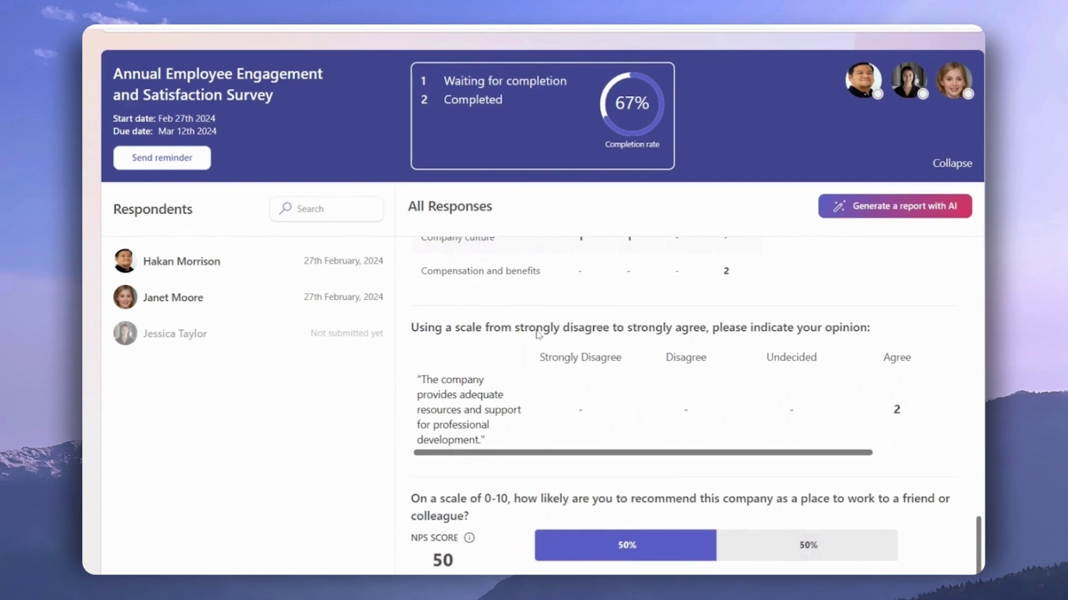
scroll(539, 334, down, 2)
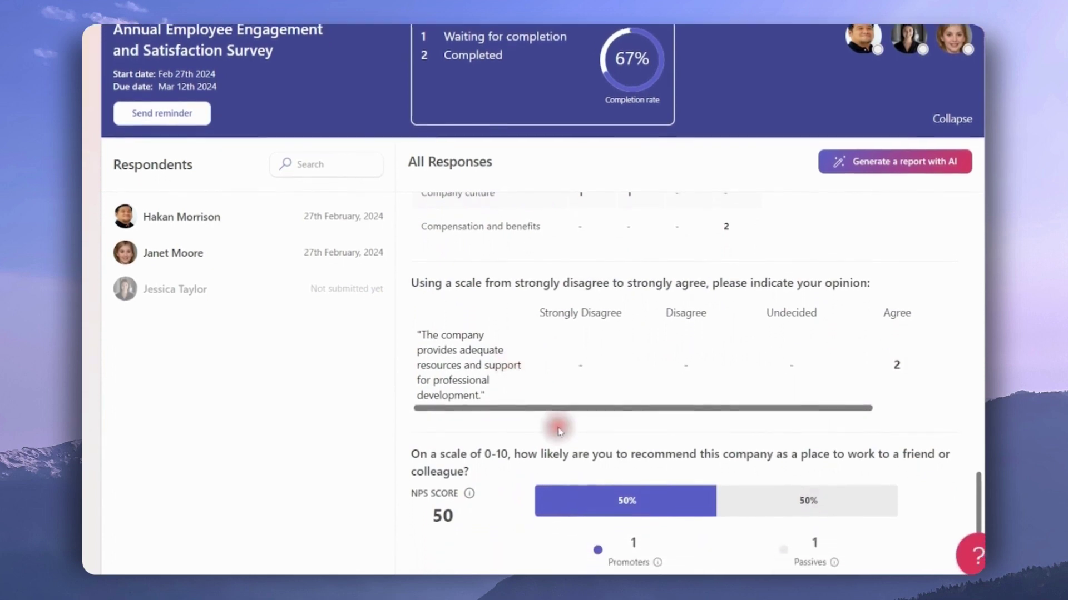
click(458, 562)
scroll(458, 562, down, 1)
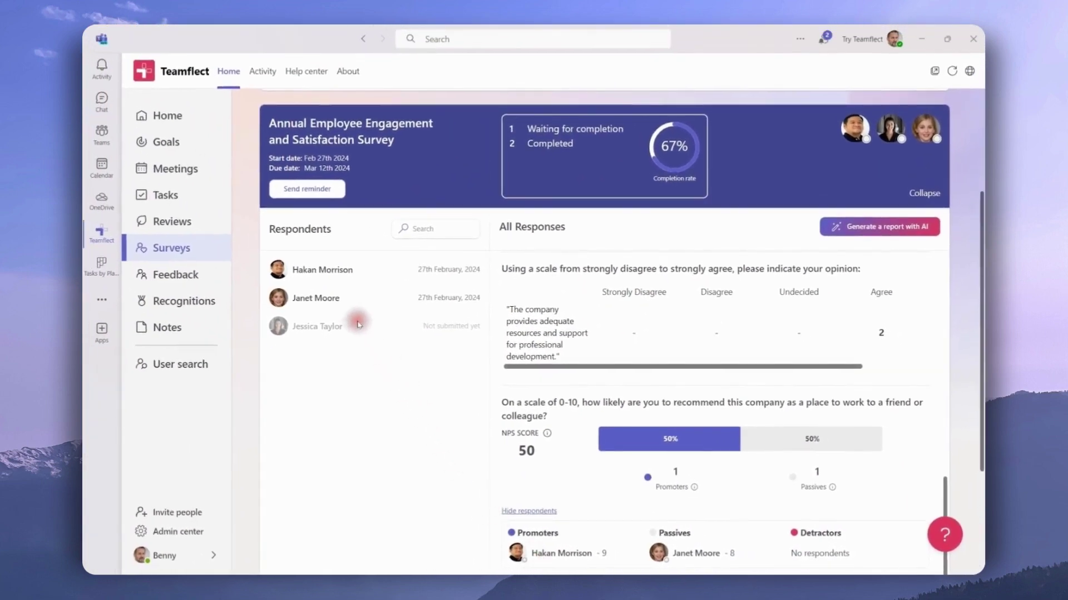
Step: View the first respondent's answers, including Skills development workshops and five stars for communication
click(316, 273)
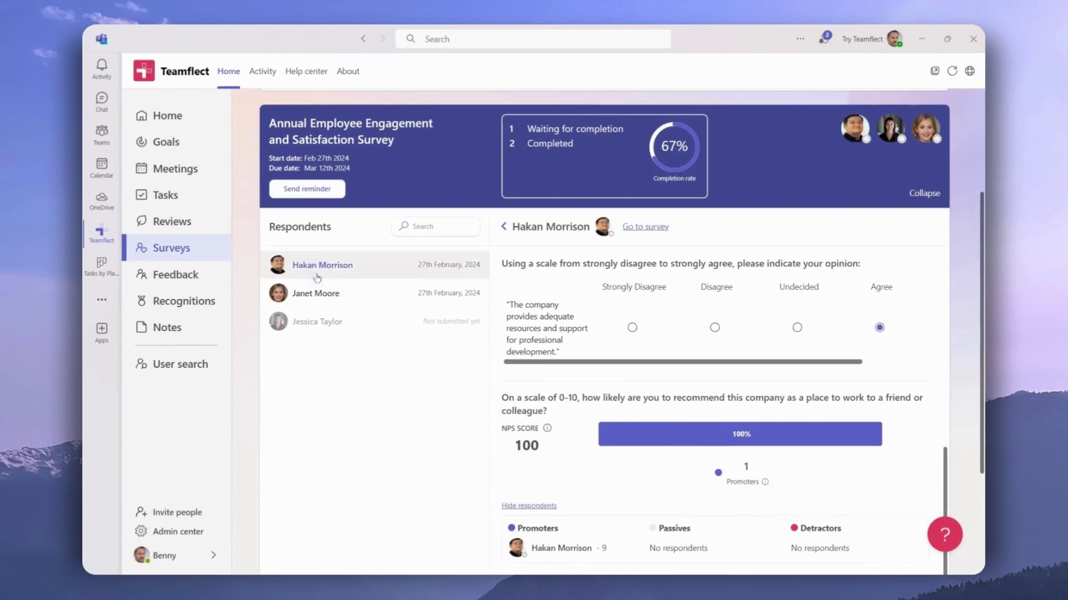
scroll(517, 304, up, 2)
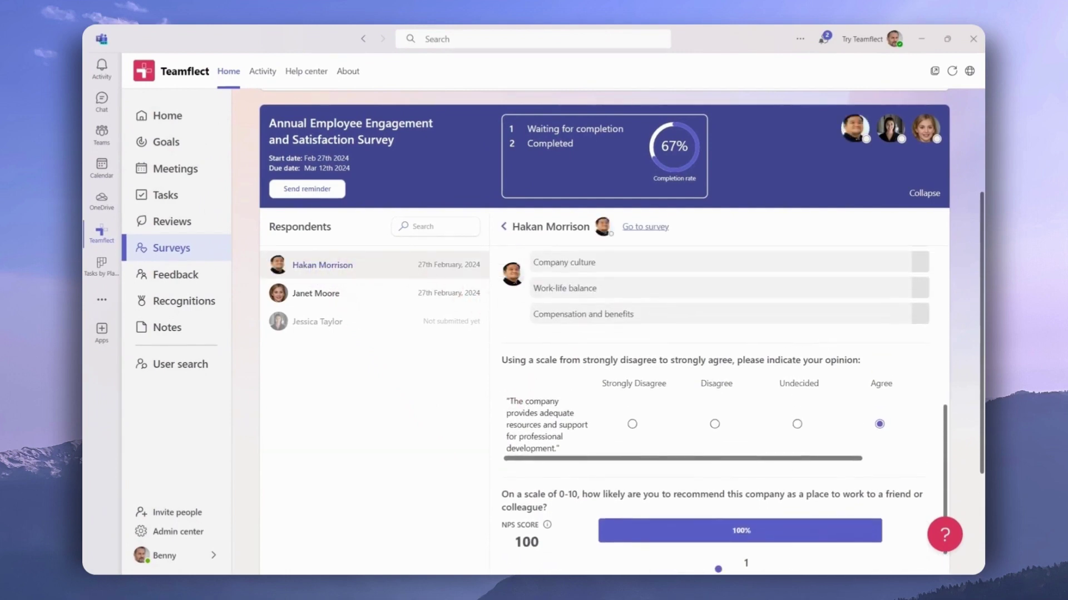
scroll(718, 412, up, 5)
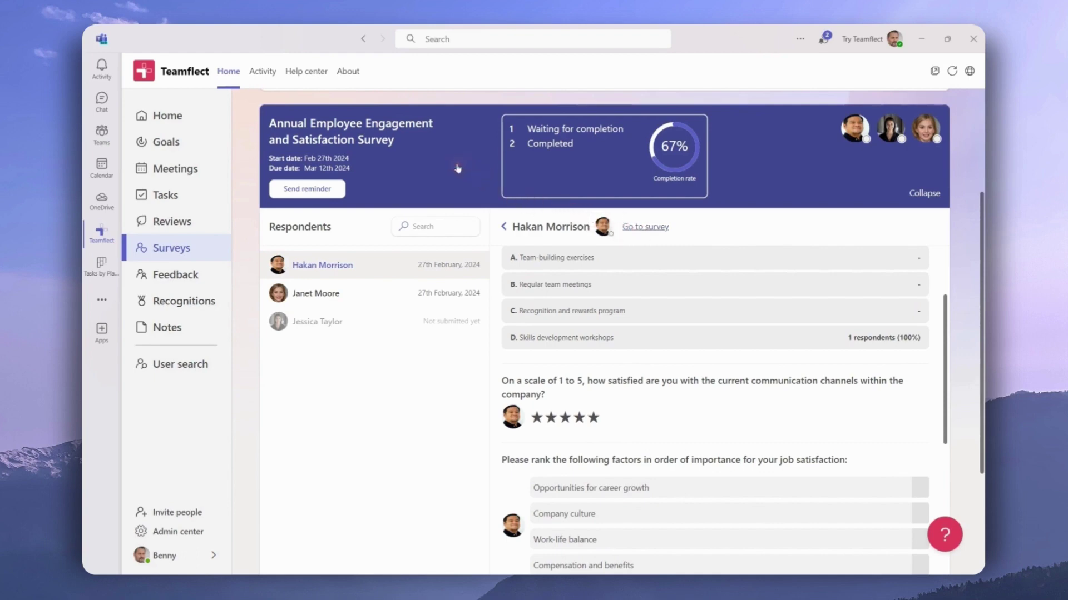
Step: Collapse the engagement survey and open the Diversity, Equity, and Inclusion Survey results
click(457, 169)
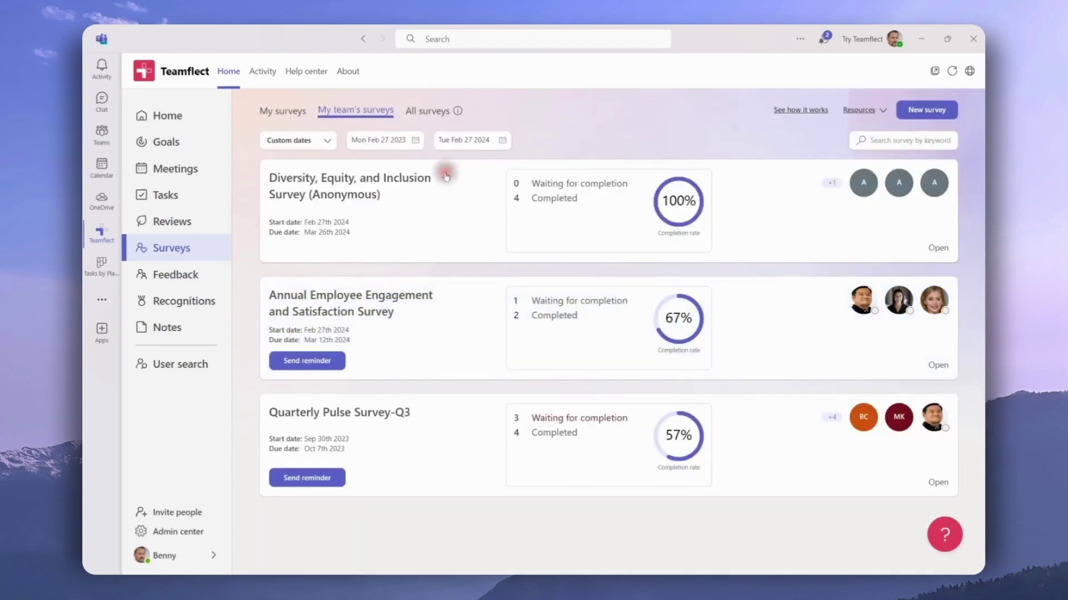
click(388, 204)
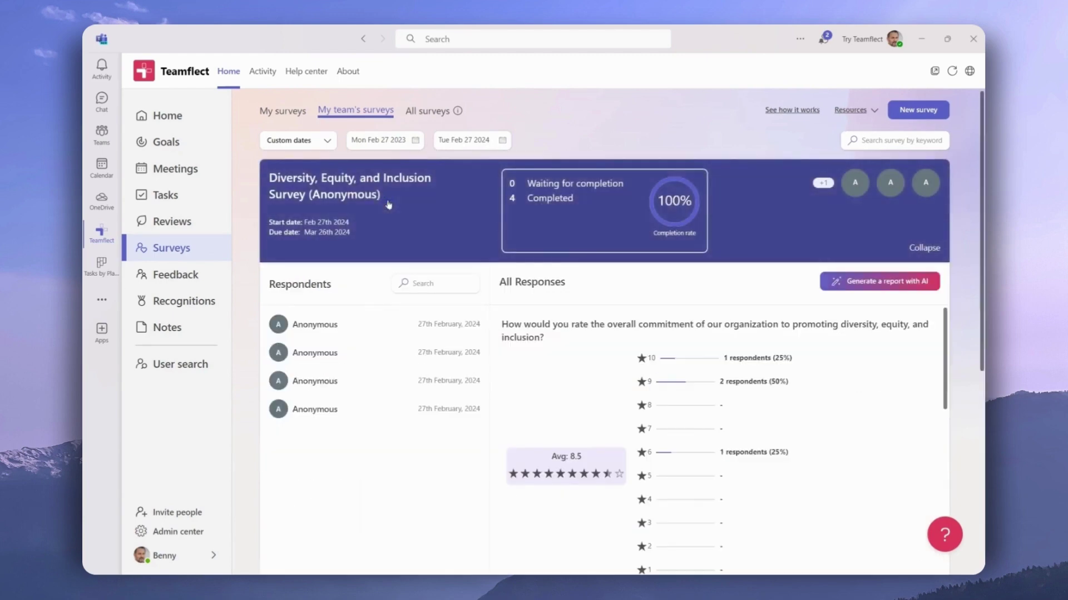
scroll(388, 202, down, 1)
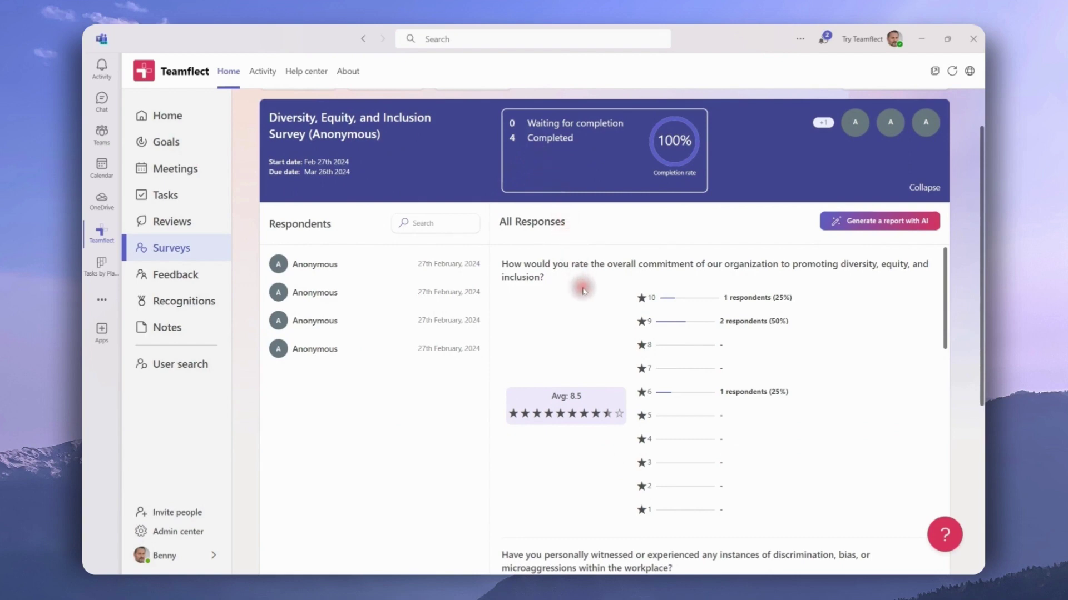
Step: Review the anonymous combined answers: four completed, 100% rate, average effectiveness 4.5
scroll(583, 289, down, 1)
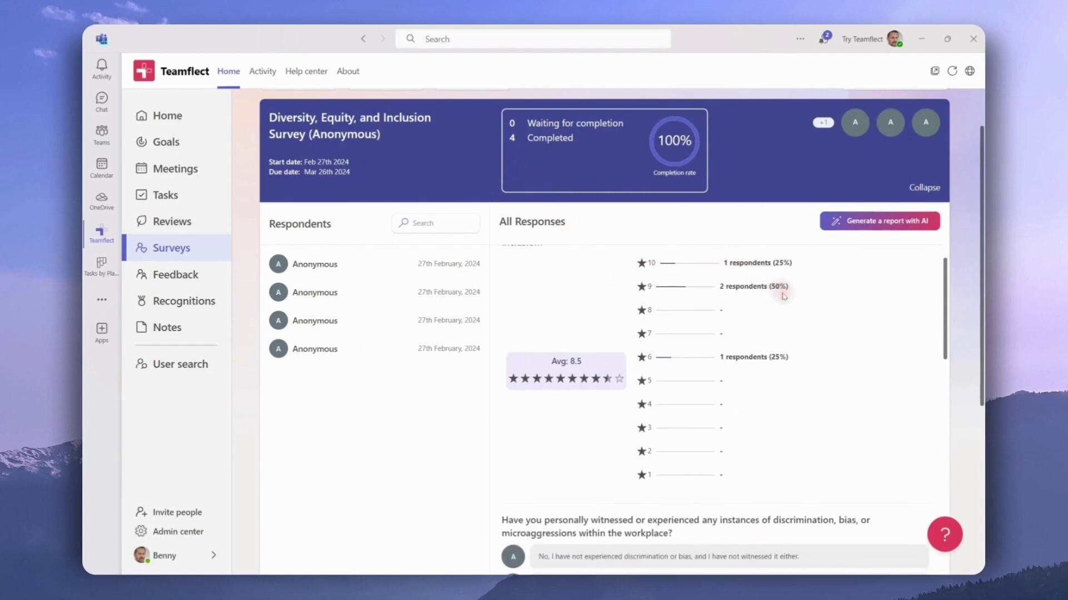
scroll(784, 296, down, 3)
scroll(784, 297, down, 3)
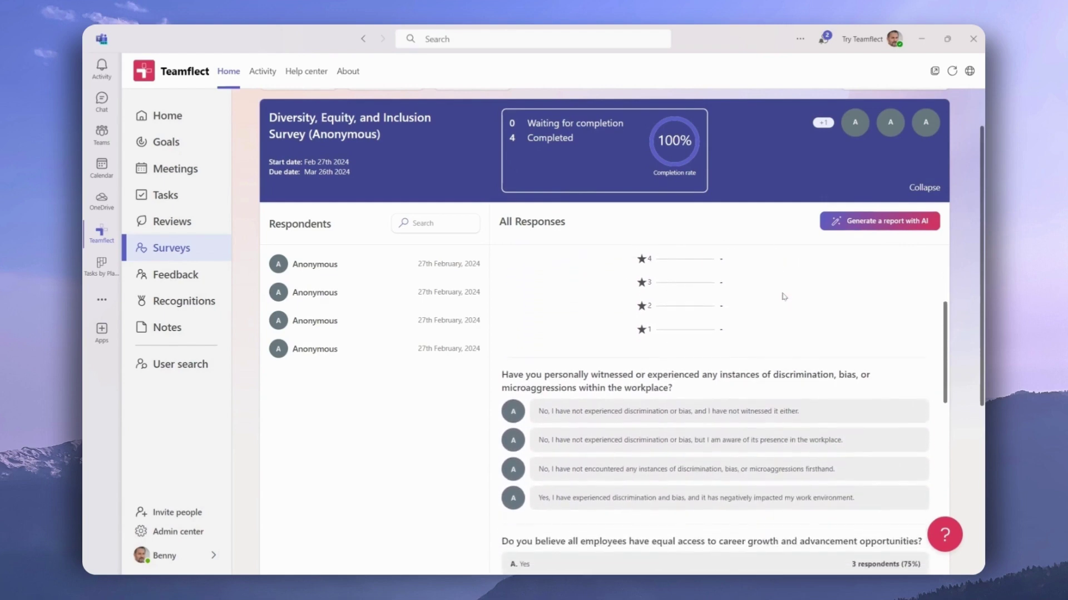
scroll(784, 297, down, 1)
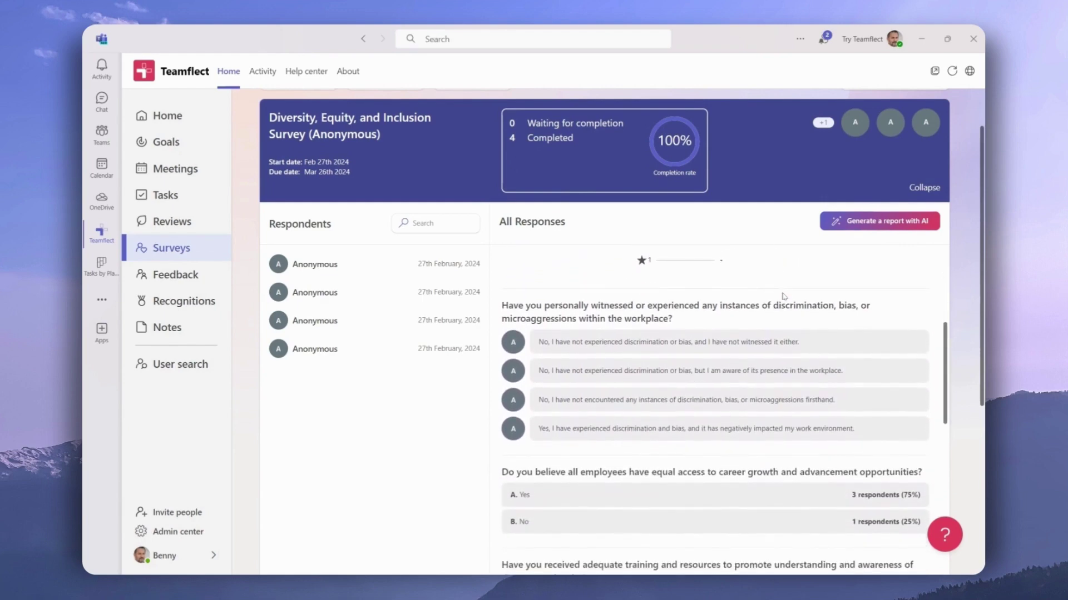
scroll(738, 364, down, 2)
scroll(737, 364, down, 3)
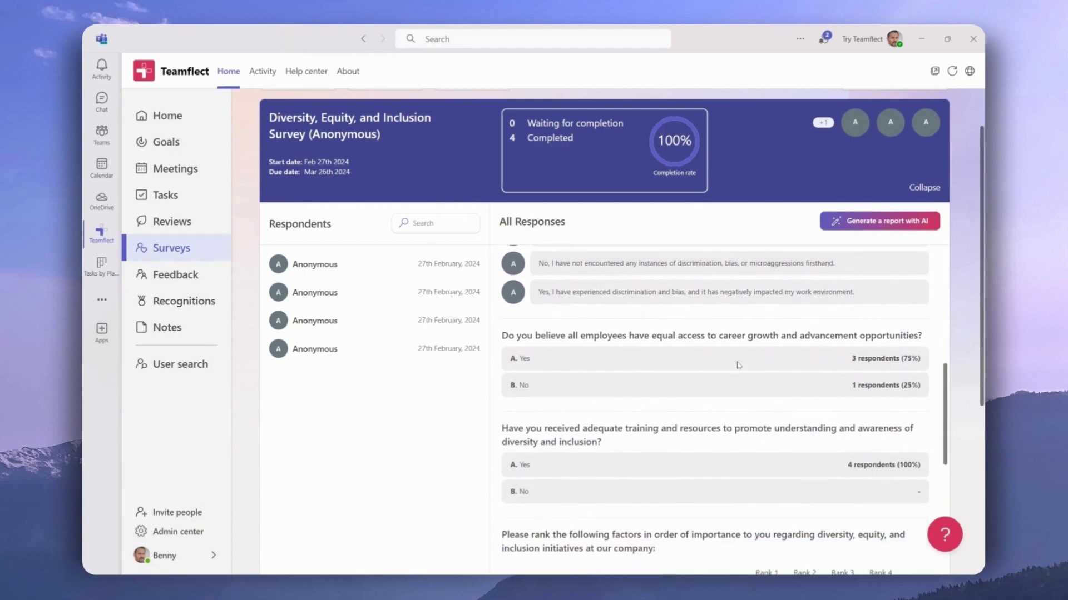
scroll(737, 364, down, 3)
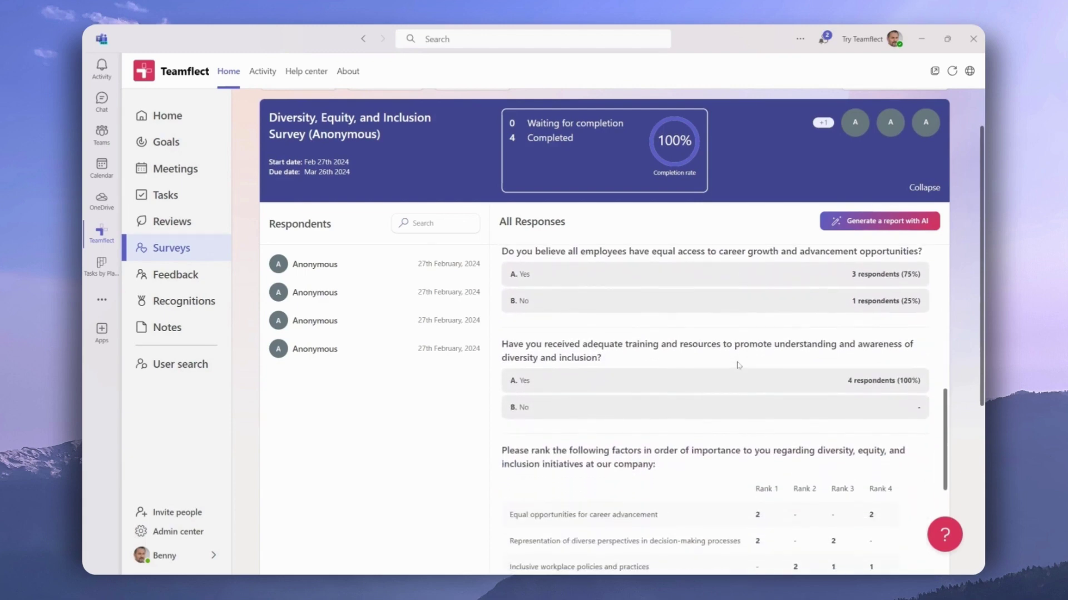
scroll(738, 364, down, 4)
scroll(738, 364, down, 4)
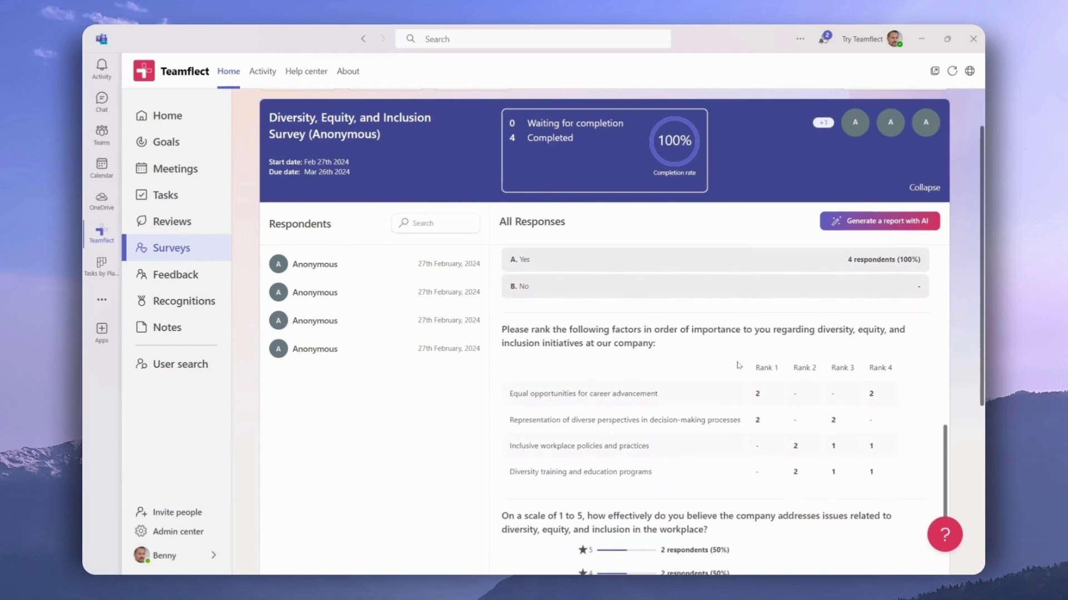
scroll(738, 365, down, 4)
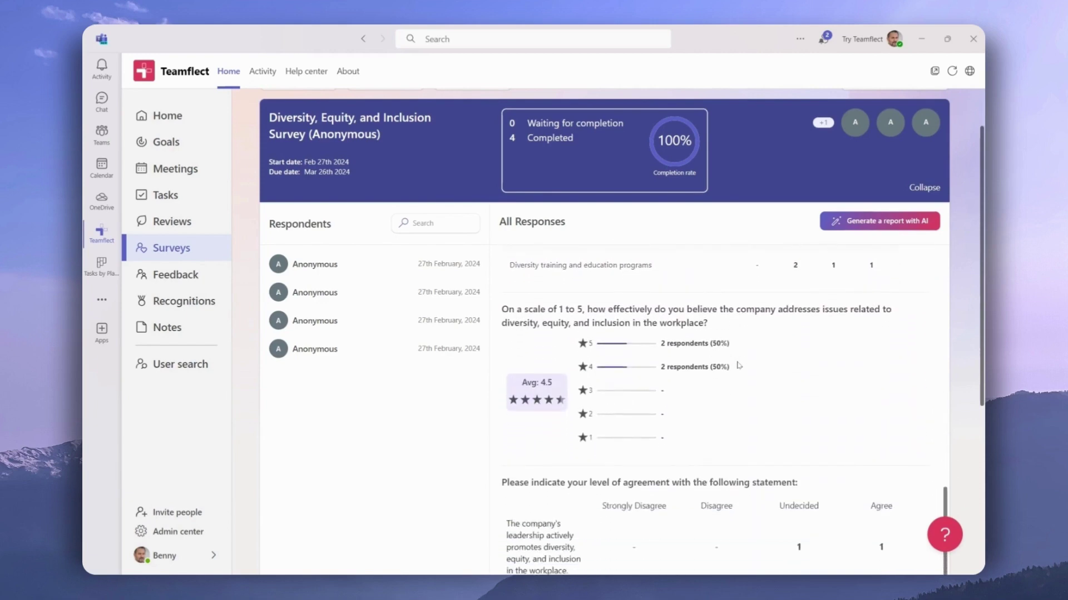
scroll(739, 366, down, 1)
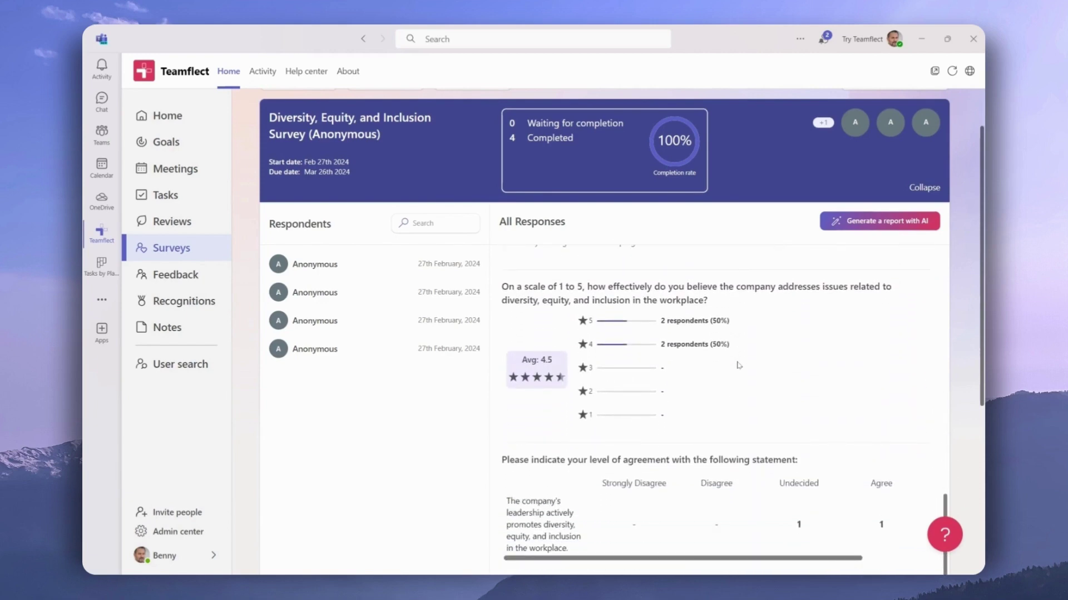
scroll(738, 365, up, 2)
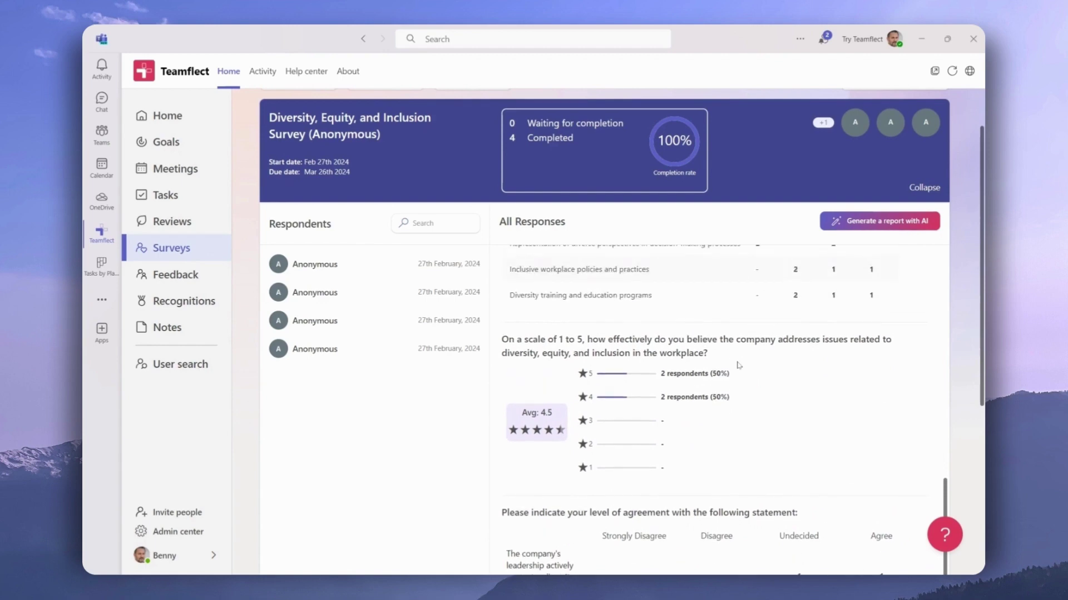
Step: Generate an AI report of the DEI survey results and read through its summary
click(856, 222)
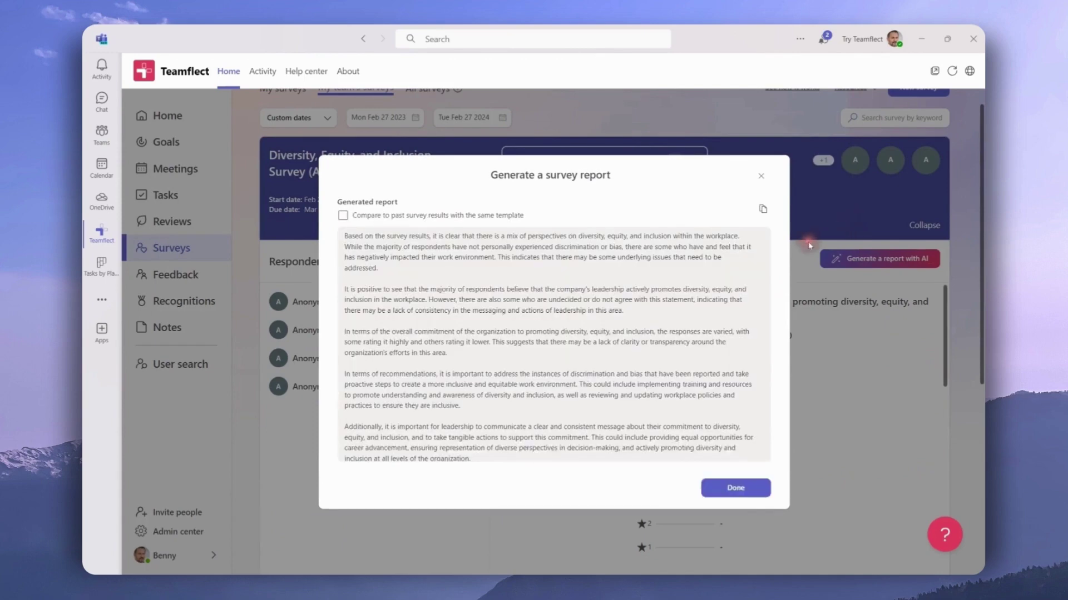
scroll(738, 272, down, 2)
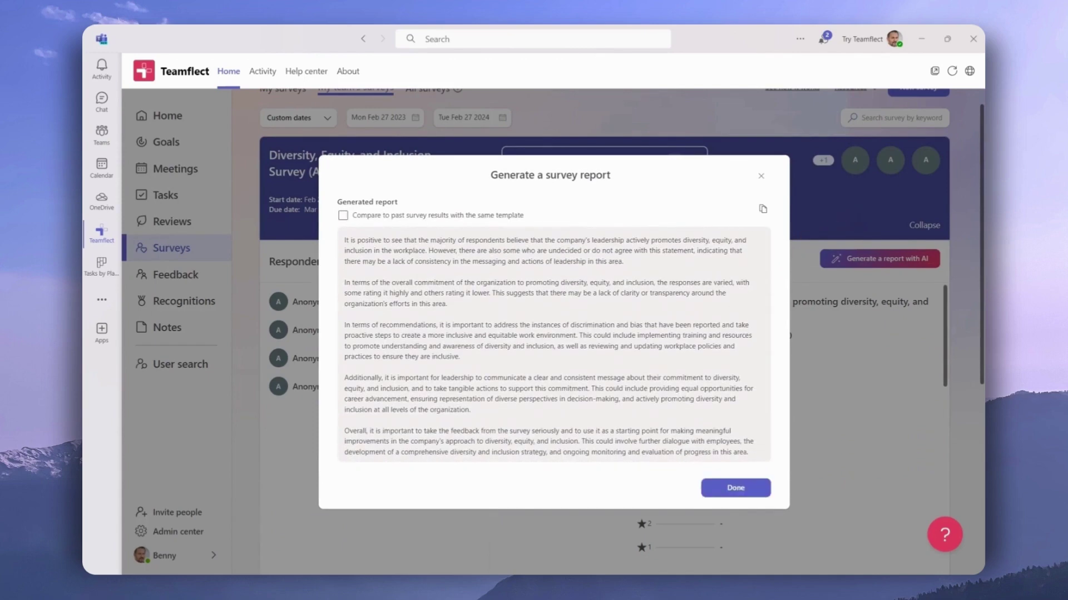
scroll(549, 344, up, 2)
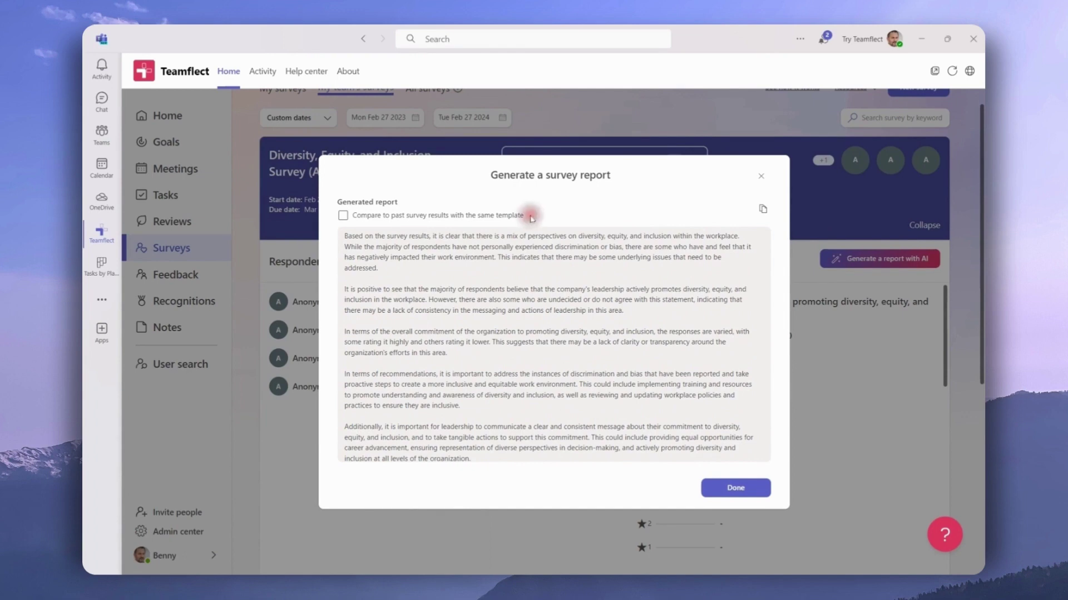
Step: Close the AI survey report and start a new survey for my team
click(760, 178)
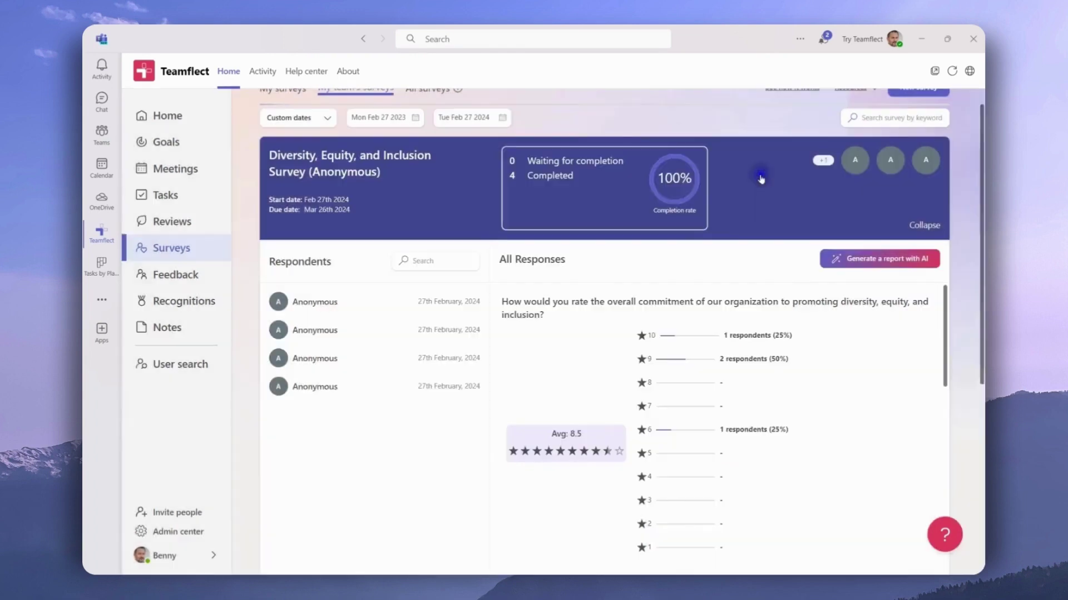
scroll(761, 179, up, 1)
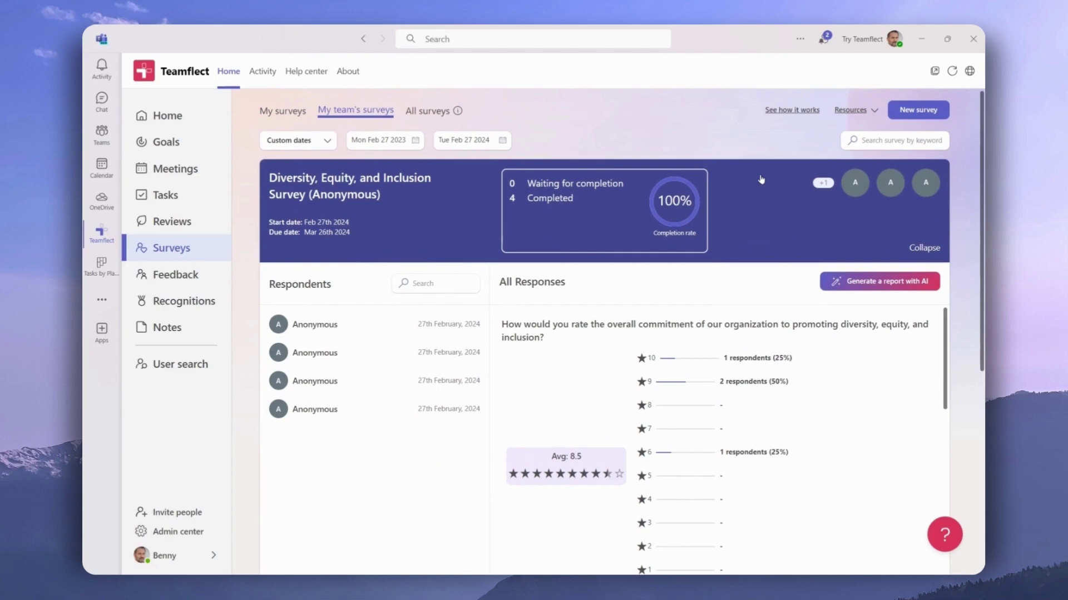
click(917, 114)
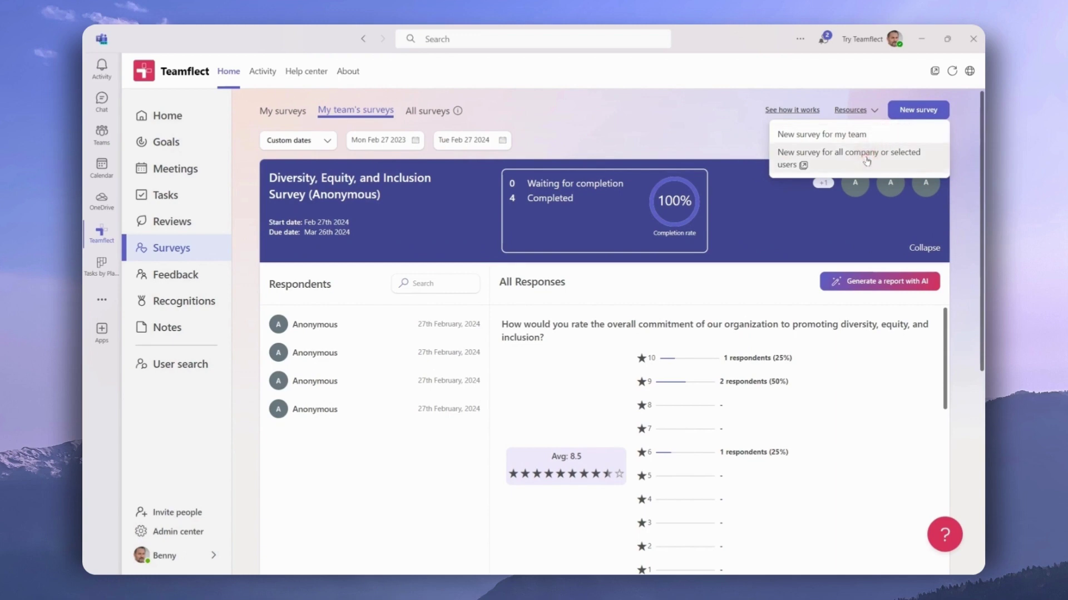
click(825, 135)
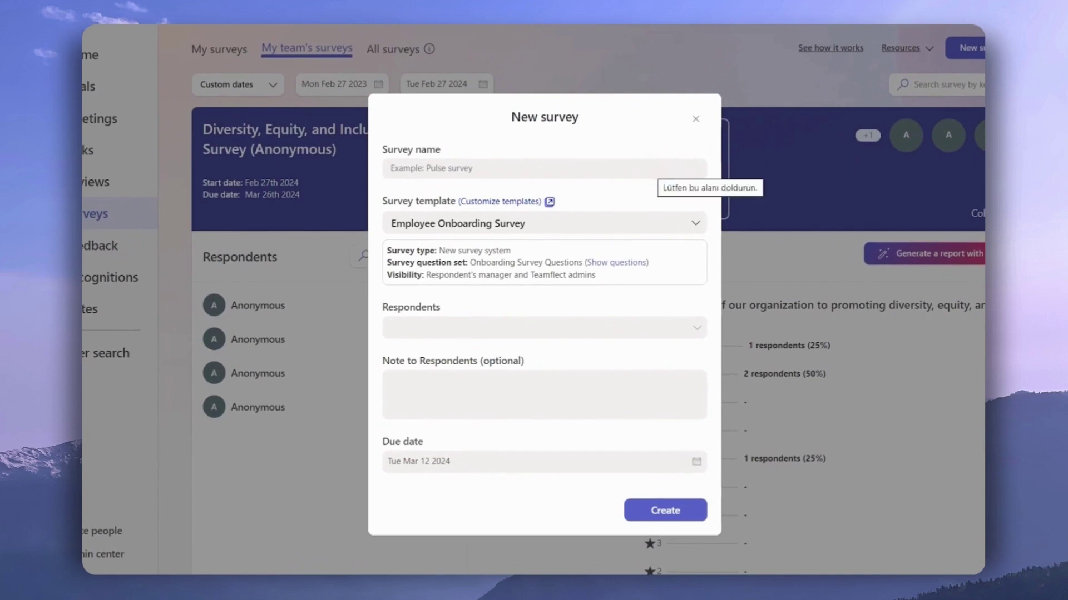
Step: Base the team survey on the Weekly Pulse Survey template, add a due date, and create it
click(695, 224)
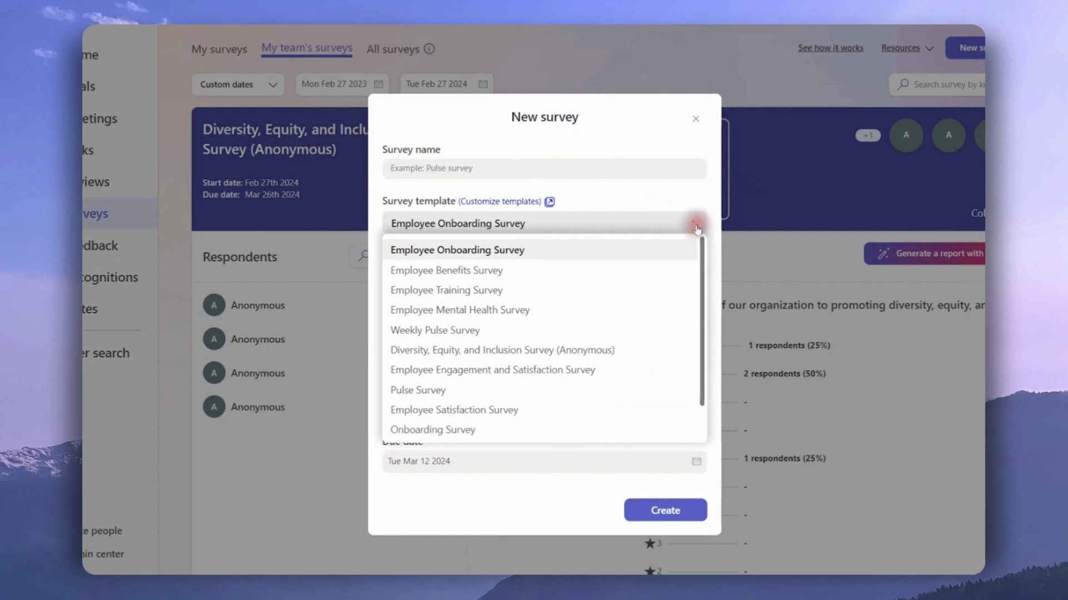
mouse_move(702, 248)
mouse_down()
mouse_move(700, 297)
mouse_move(699, 246)
mouse_up()
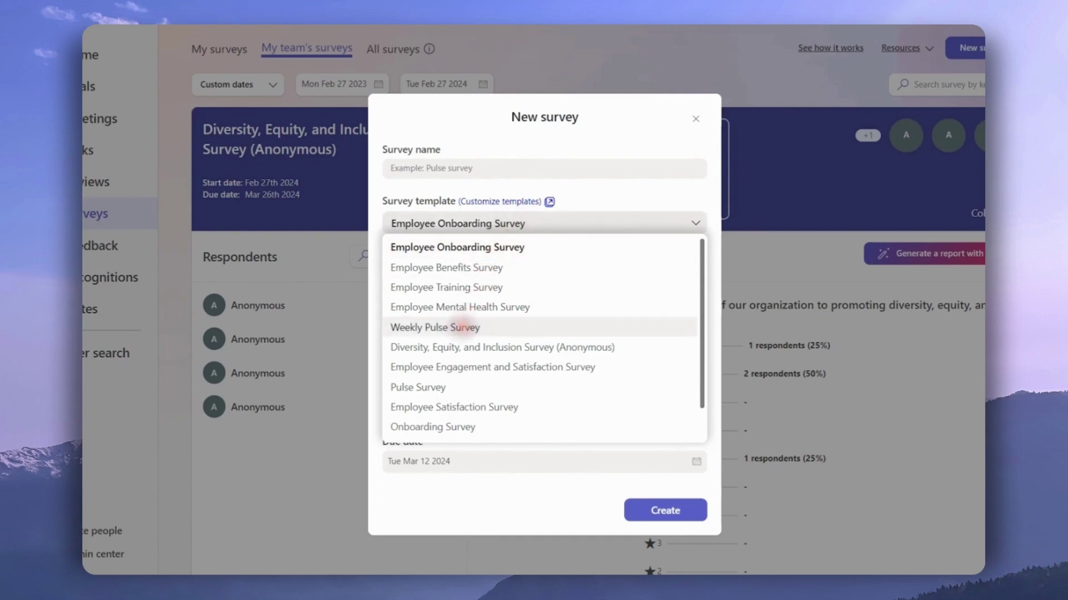
click(462, 327)
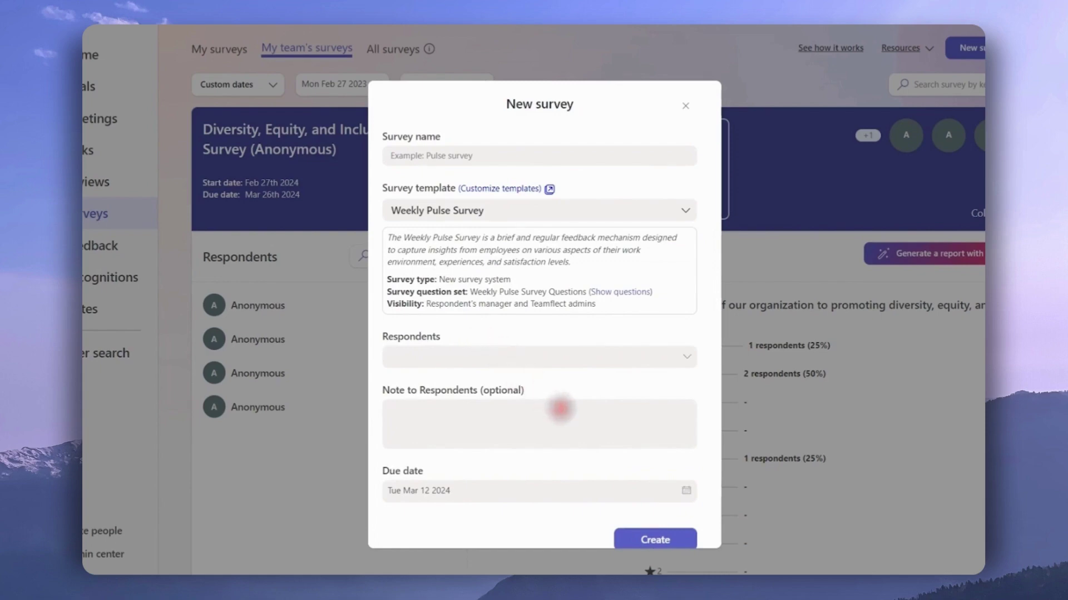
scroll(558, 409, down, 1)
click(533, 462)
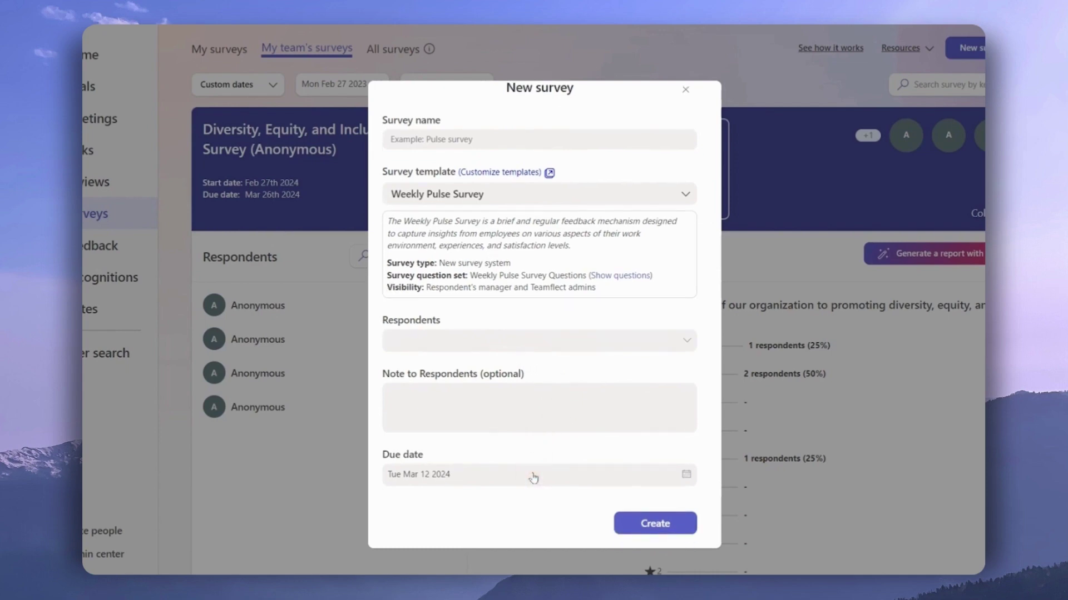
click(638, 528)
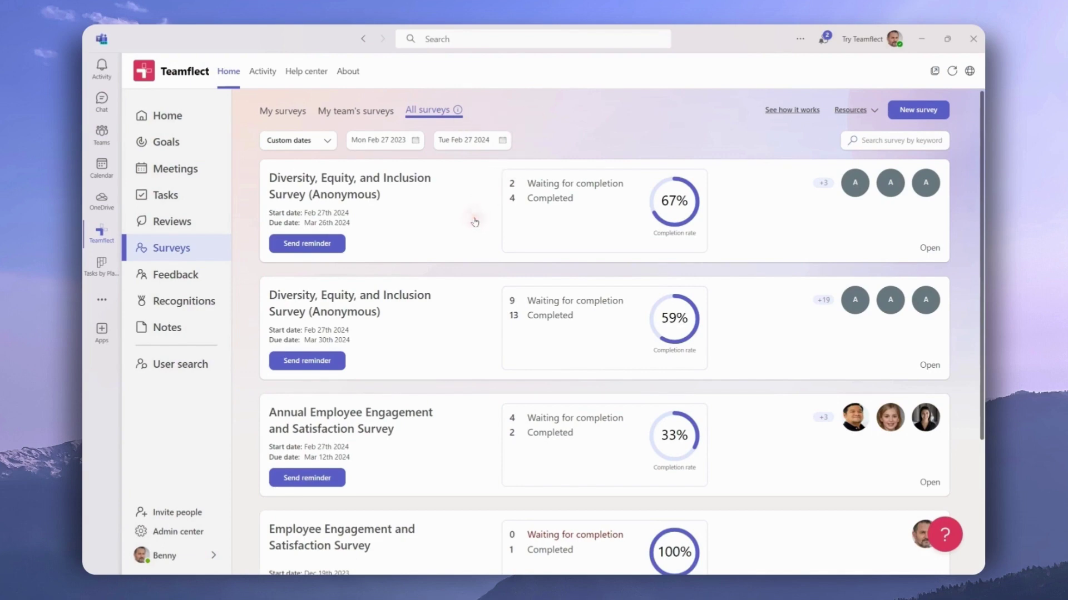
Step: Review the second DEI survey's respondents and responses, then go to the Admin Center
scroll(474, 222, down, 2)
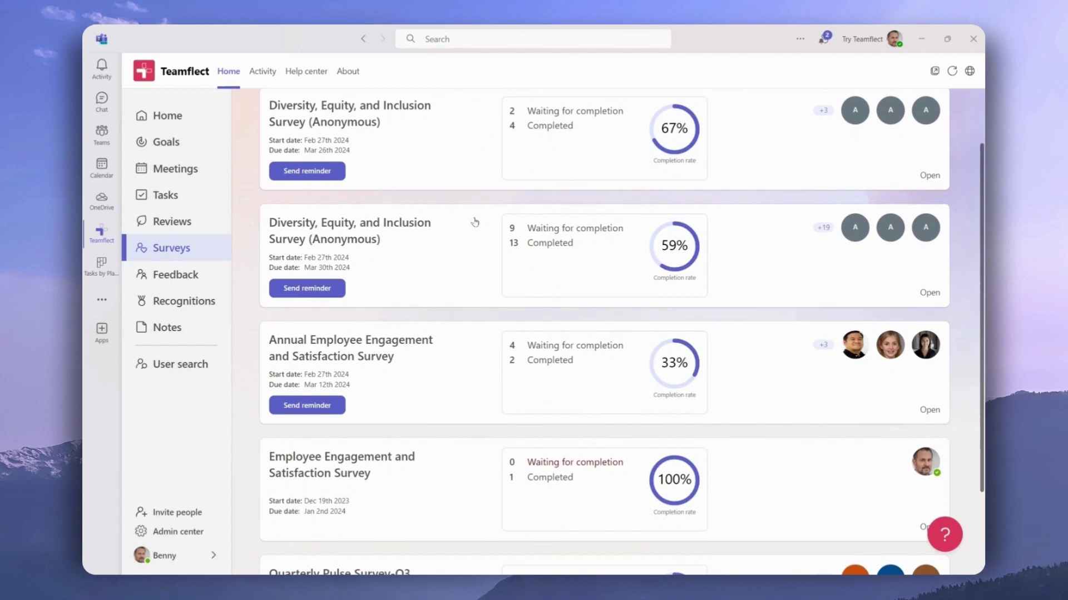
click(455, 236)
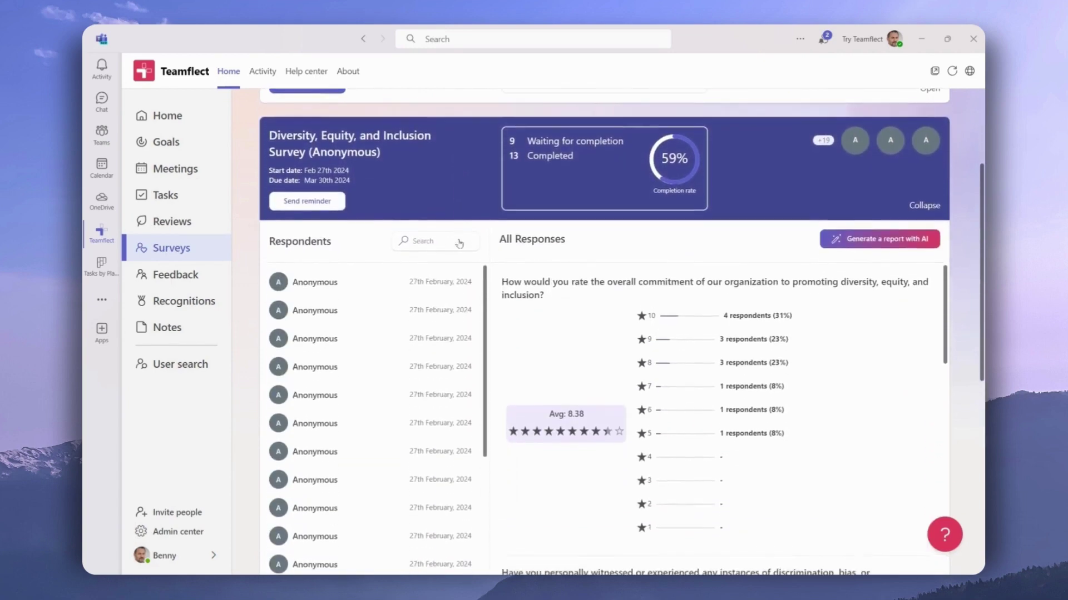
scroll(459, 243, down, 3)
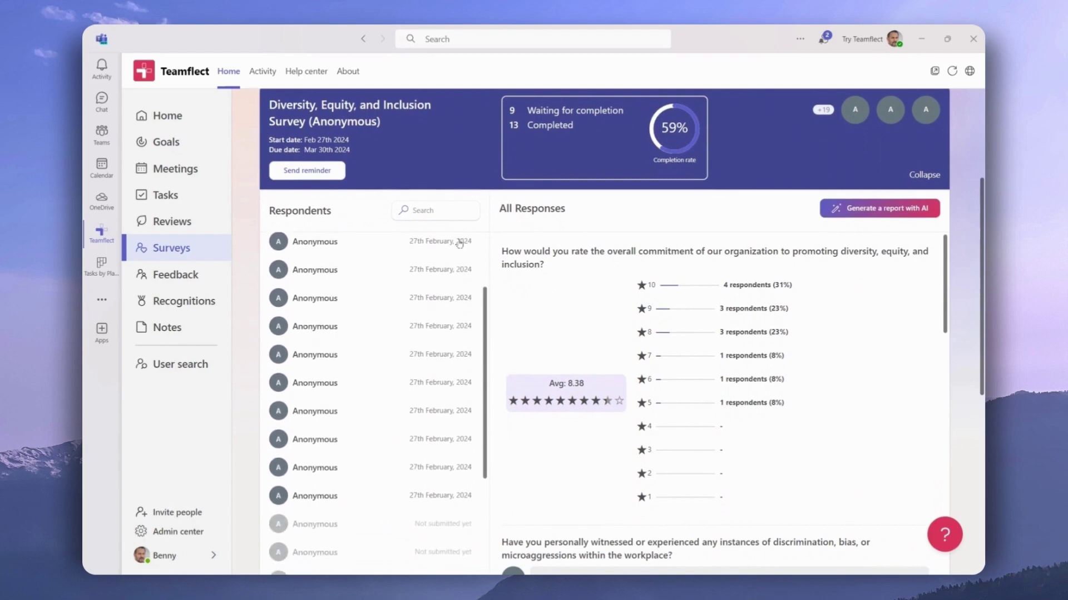
scroll(552, 287, down, 3)
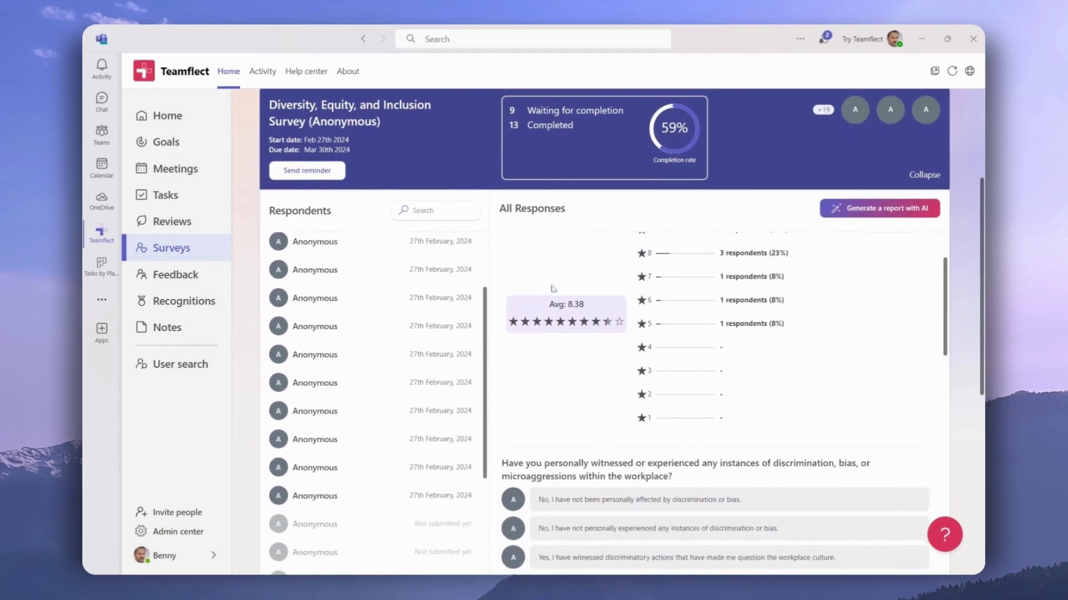
scroll(552, 289, up, 1)
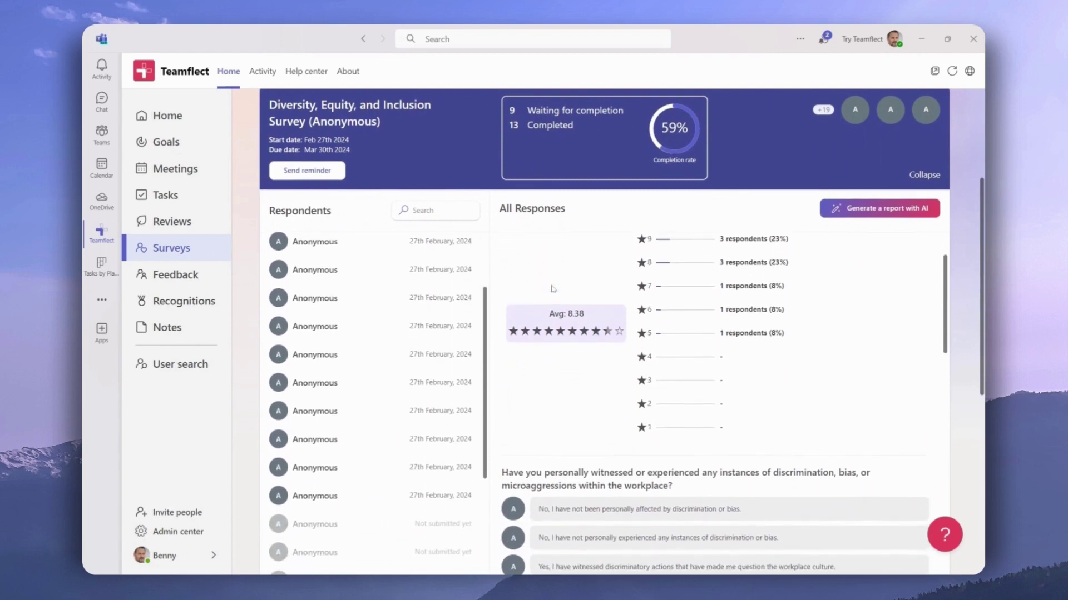
scroll(552, 288, down, 1)
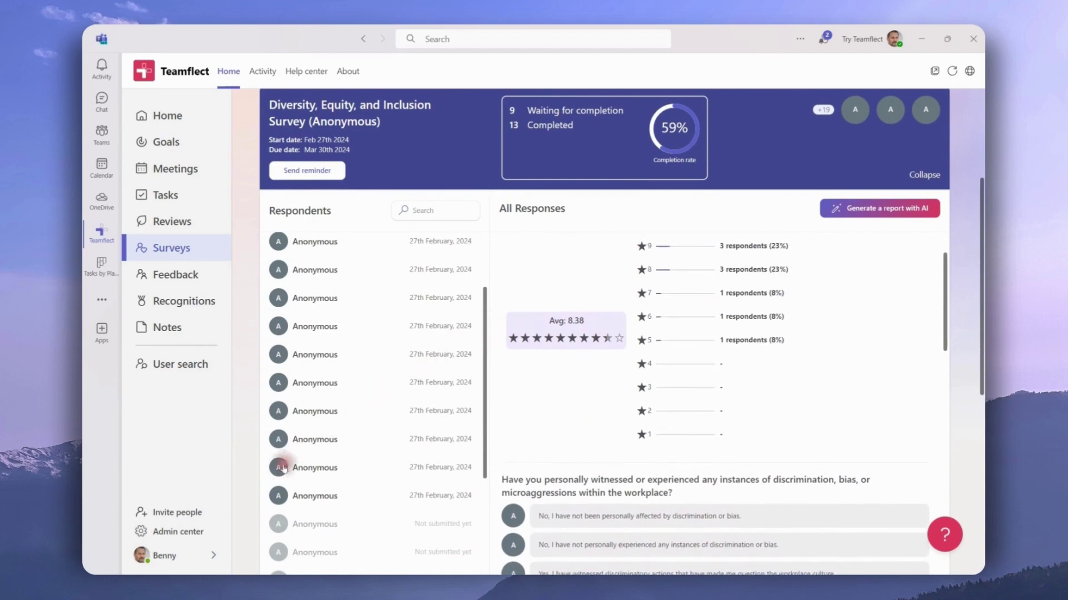
click(178, 532)
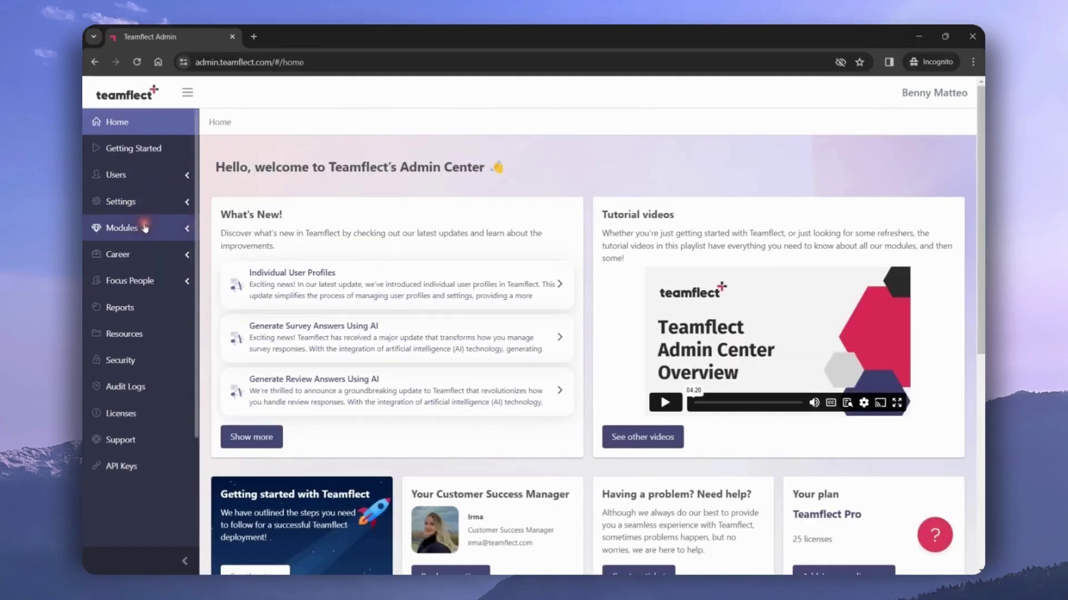
Step: Go to Modules > Surveys and open the survey templates list via 'Create & initiate surveys'
click(143, 230)
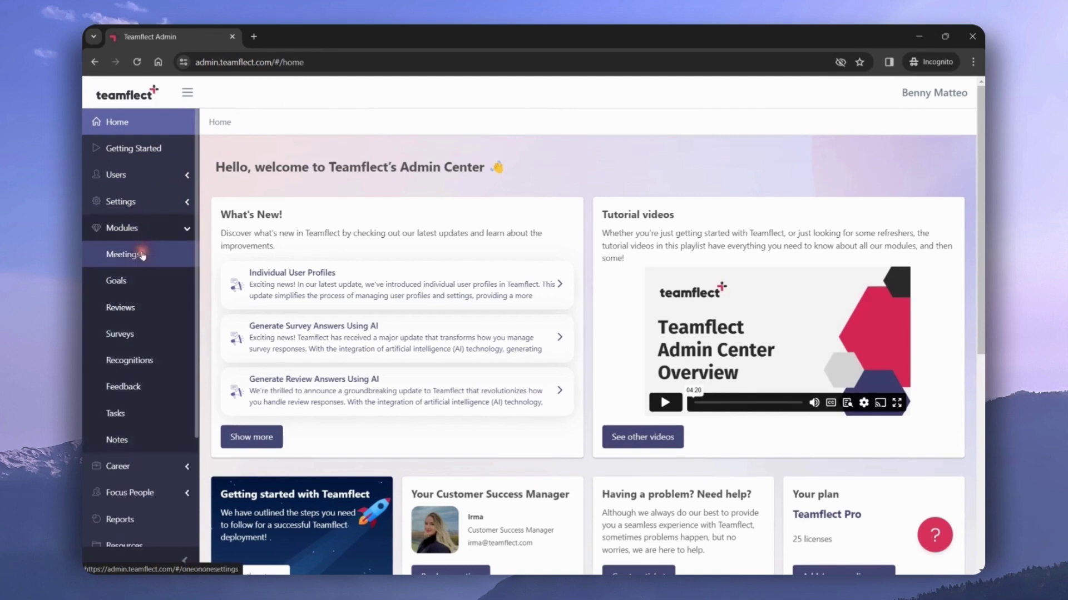
click(143, 332)
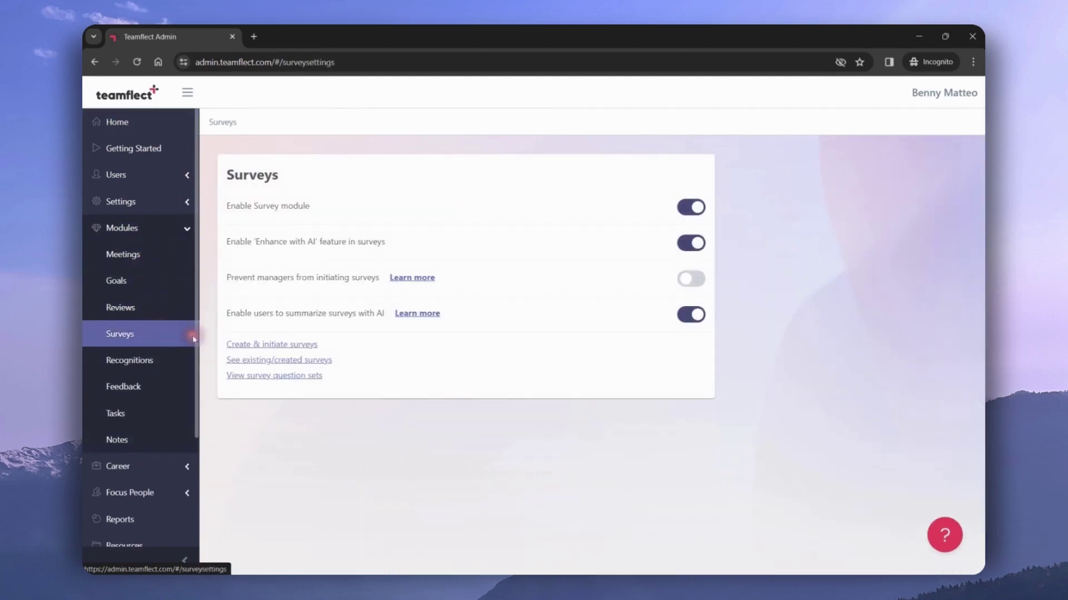
click(240, 345)
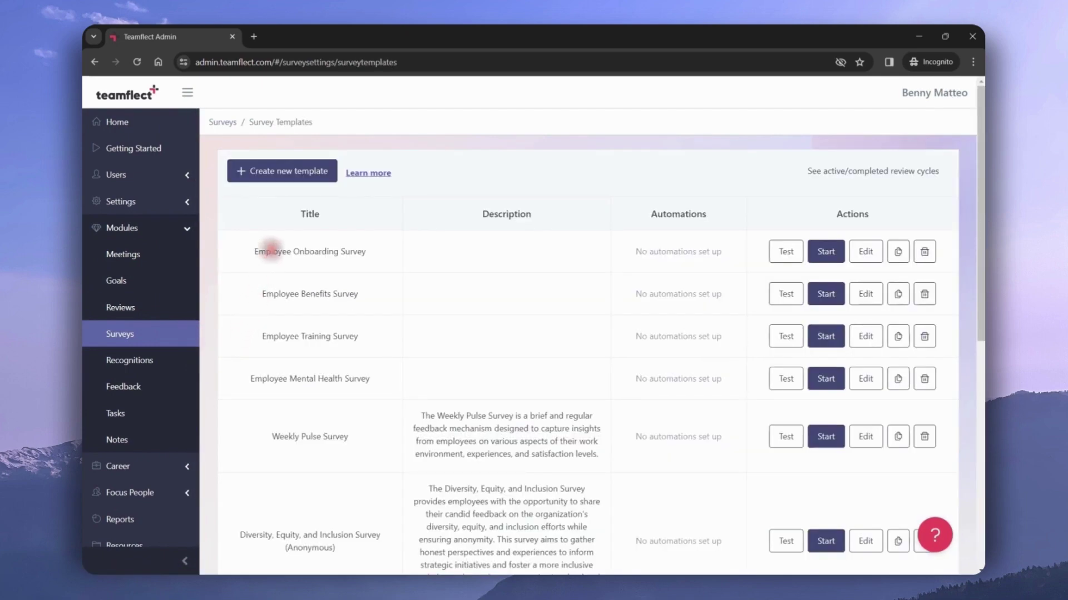
Step: Create a new survey template titled 'Pulse Survey' and move to its Visibility step
click(311, 176)
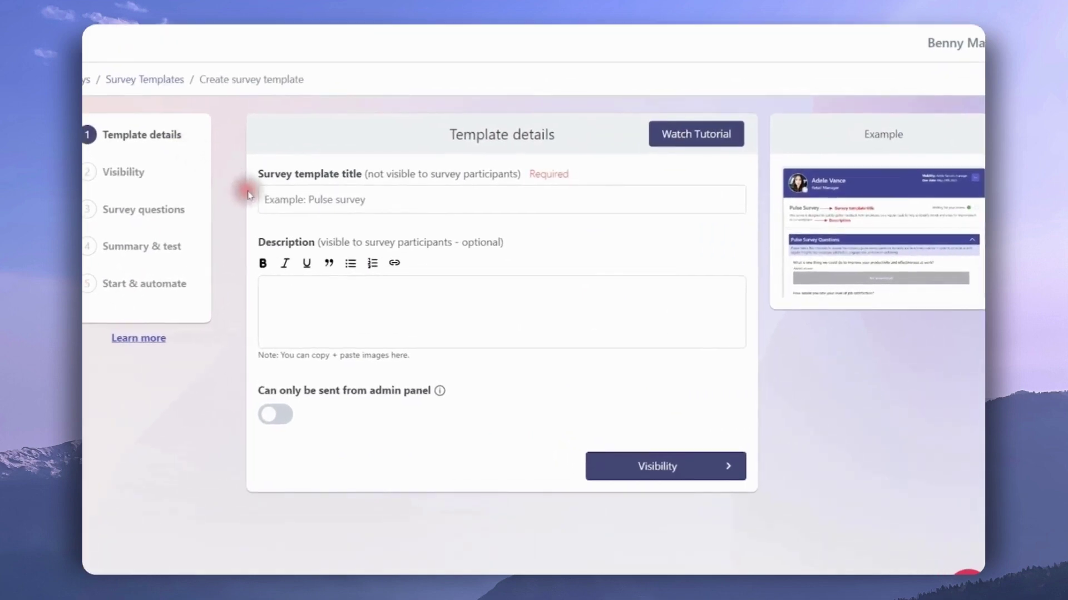
click(274, 200)
text(Pulse Survey)
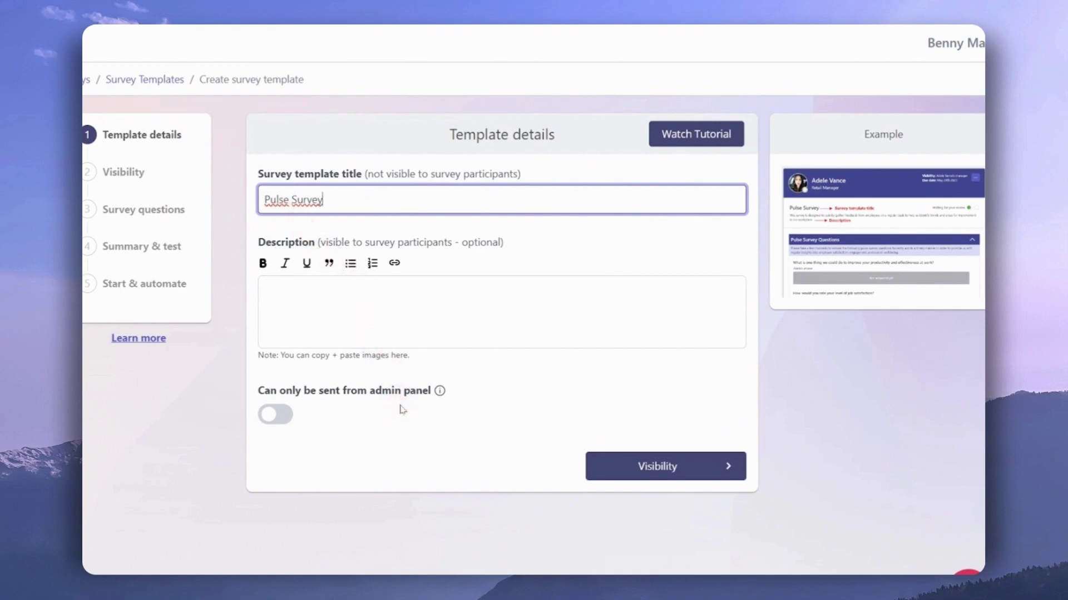
click(600, 466)
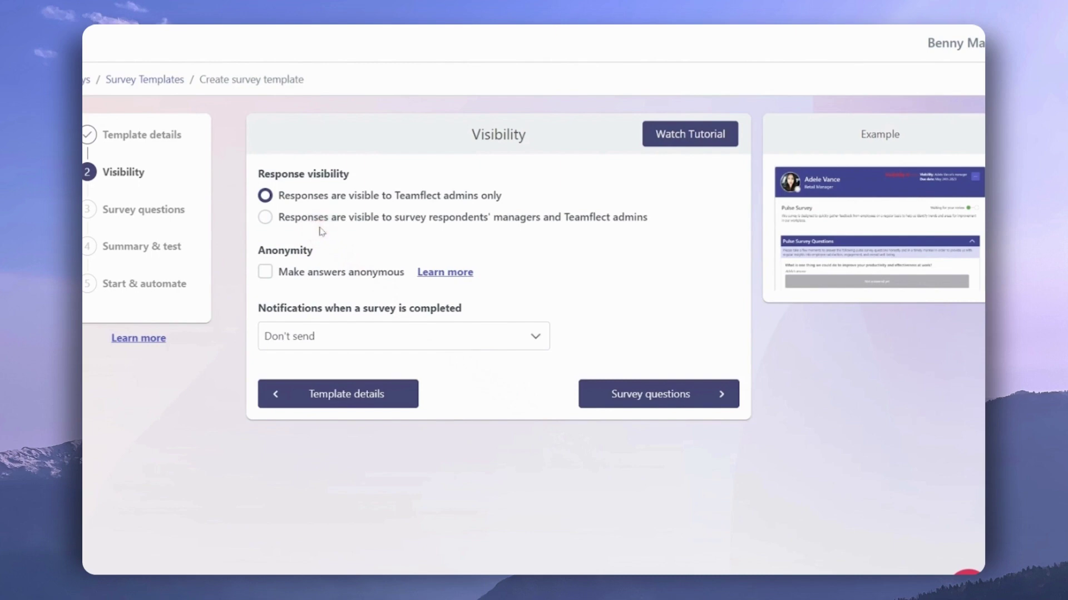
Step: Leave answers non-anonymous, minimum reporting group off, and completion notifications at Don't send
click(267, 274)
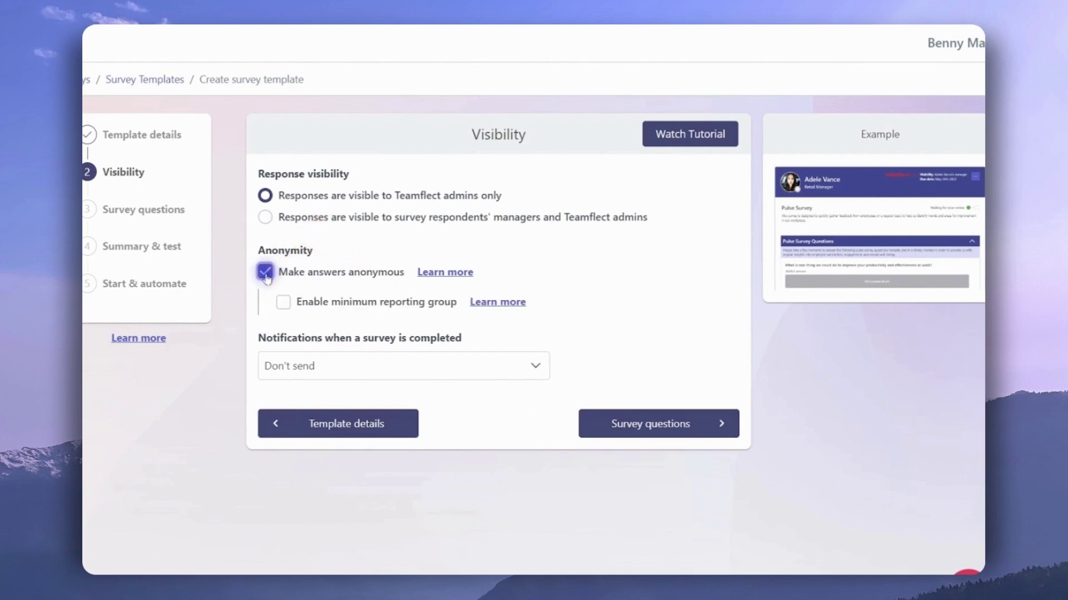
click(286, 303)
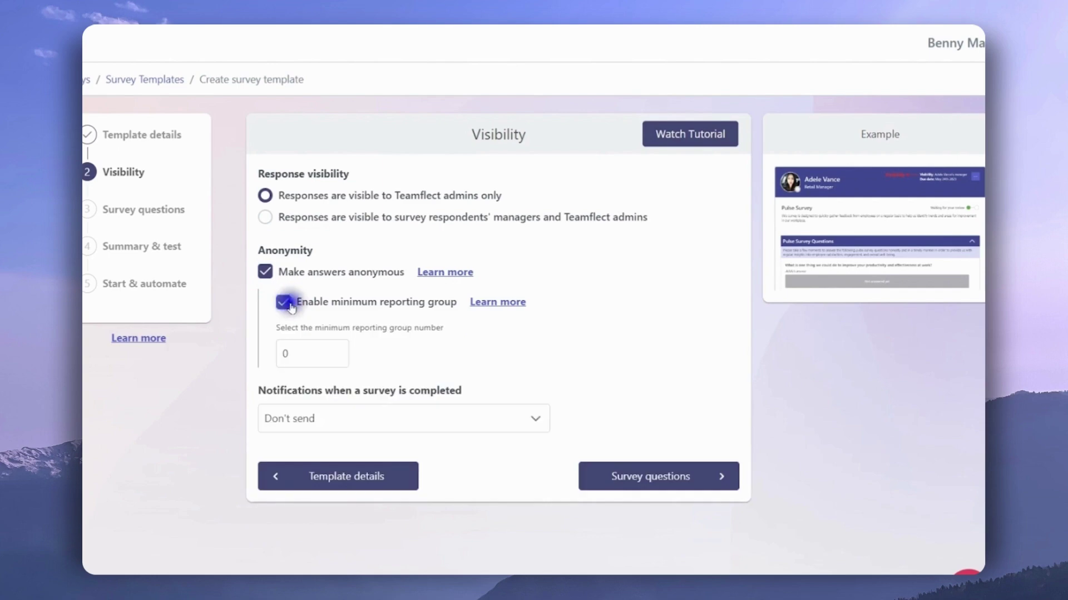
click(283, 303)
click(266, 273)
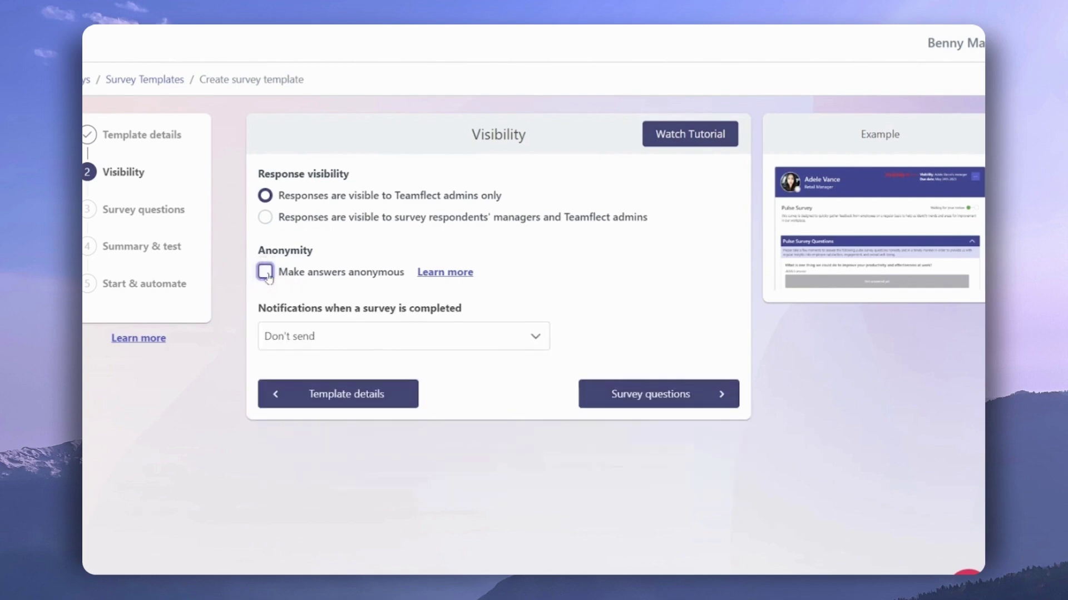
click(362, 331)
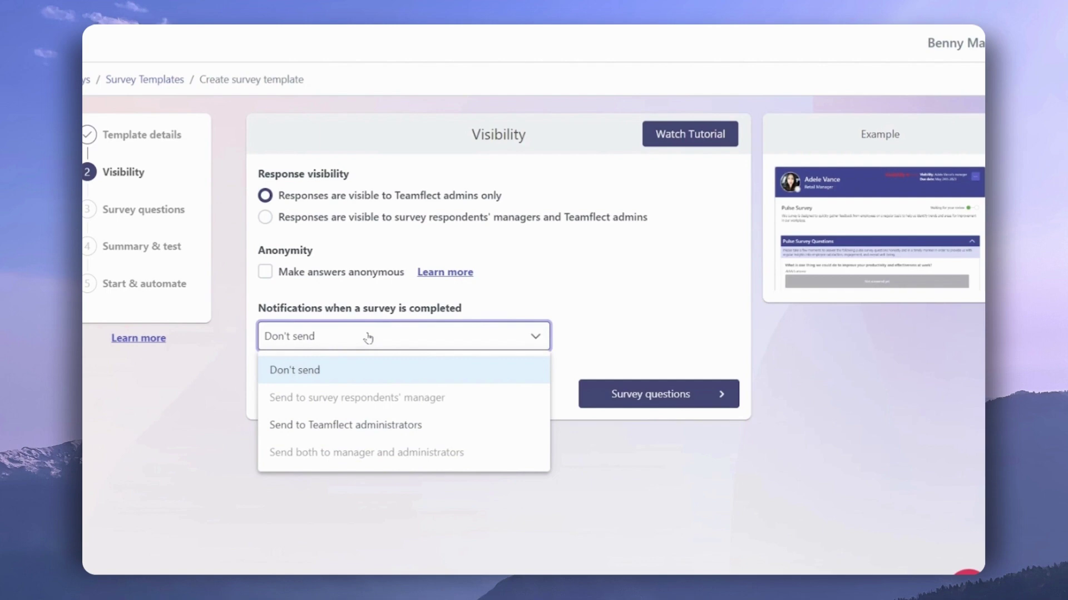
click(368, 336)
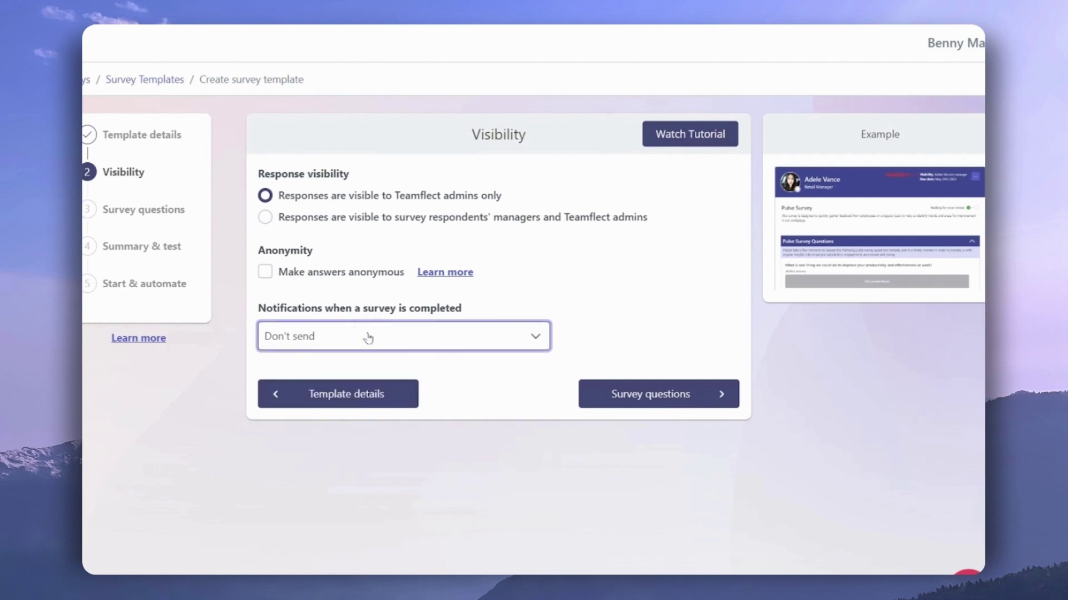
Step: Add the existing Weekly Pulse Survey Questions set and proceed to Summary & test
click(597, 396)
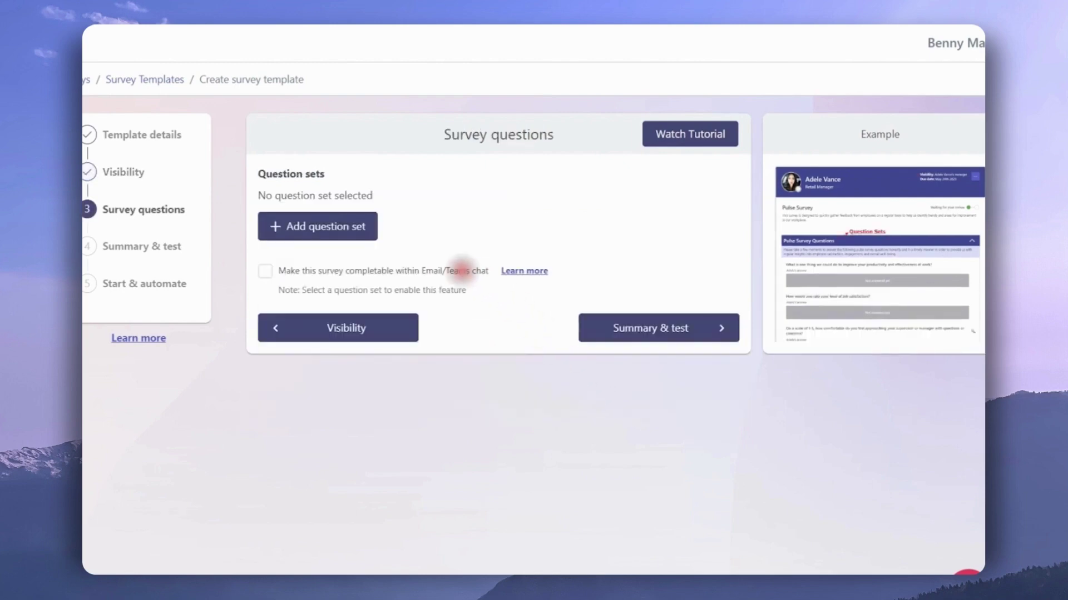
click(347, 228)
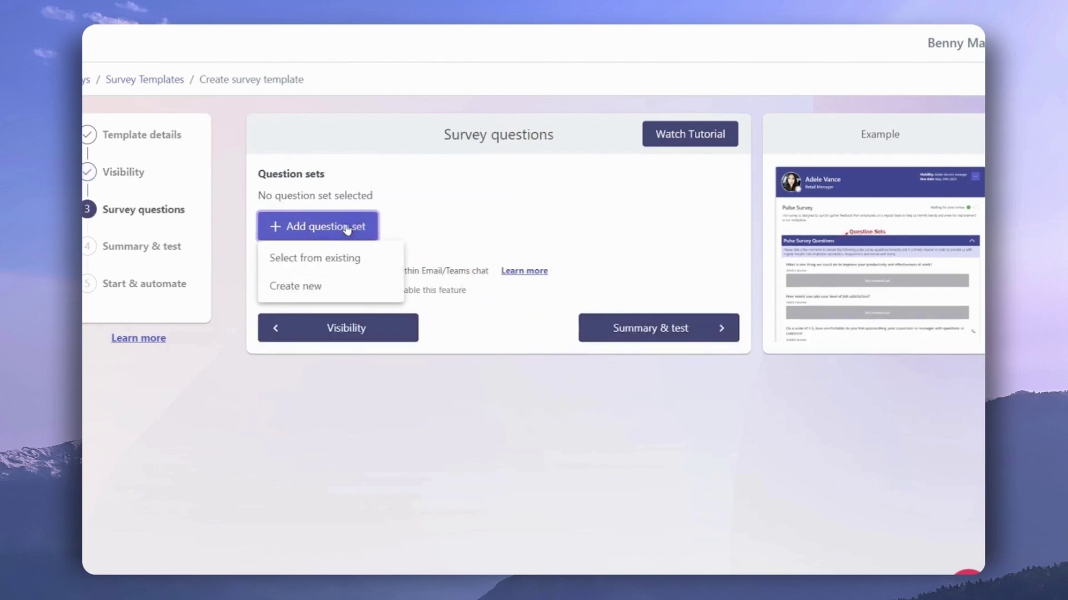
click(365, 257)
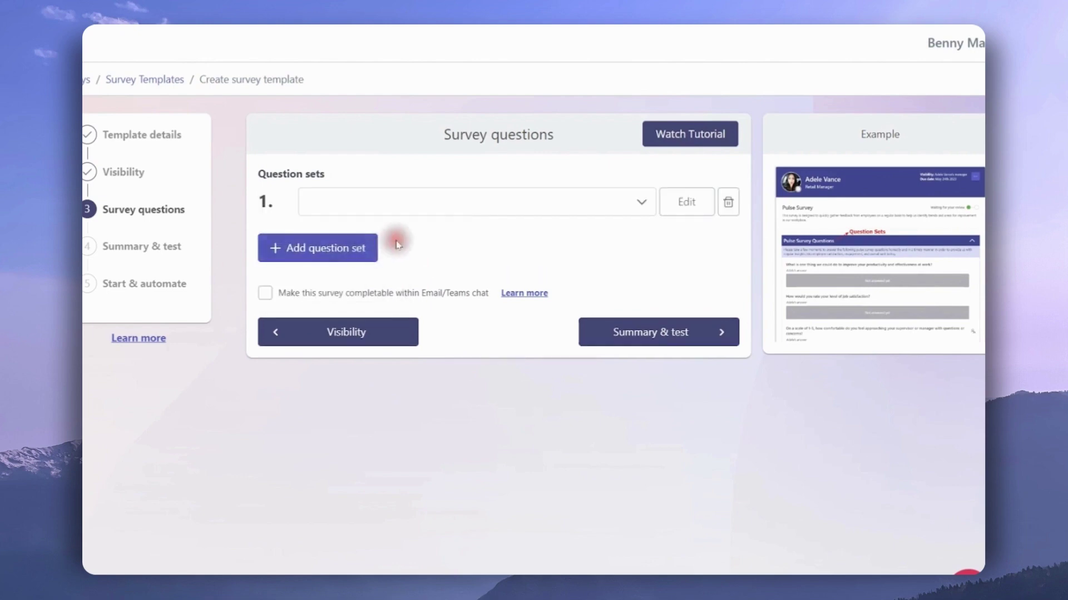
click(472, 205)
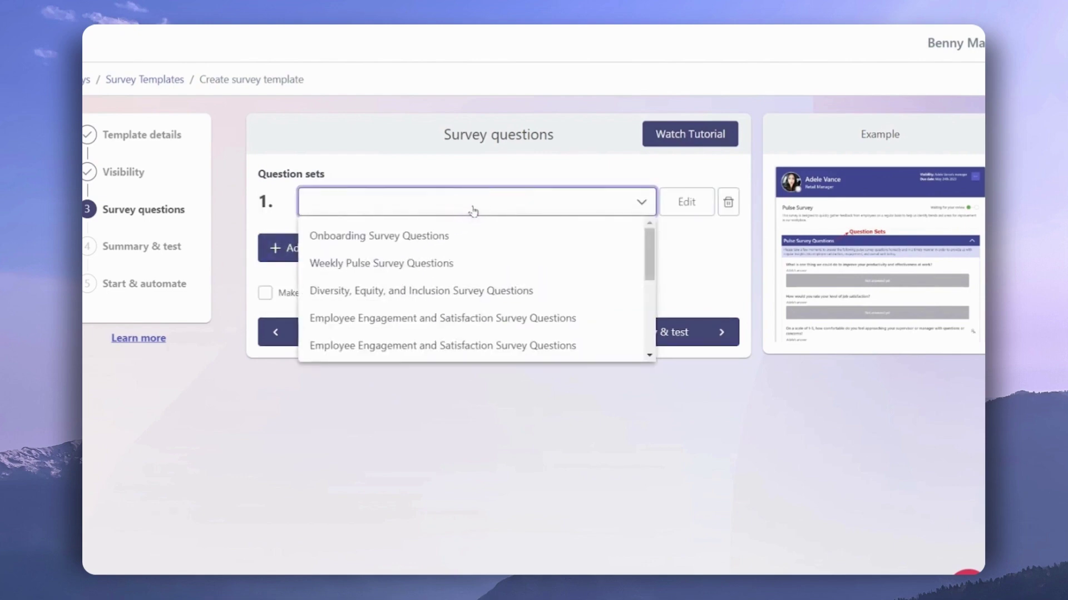
click(437, 262)
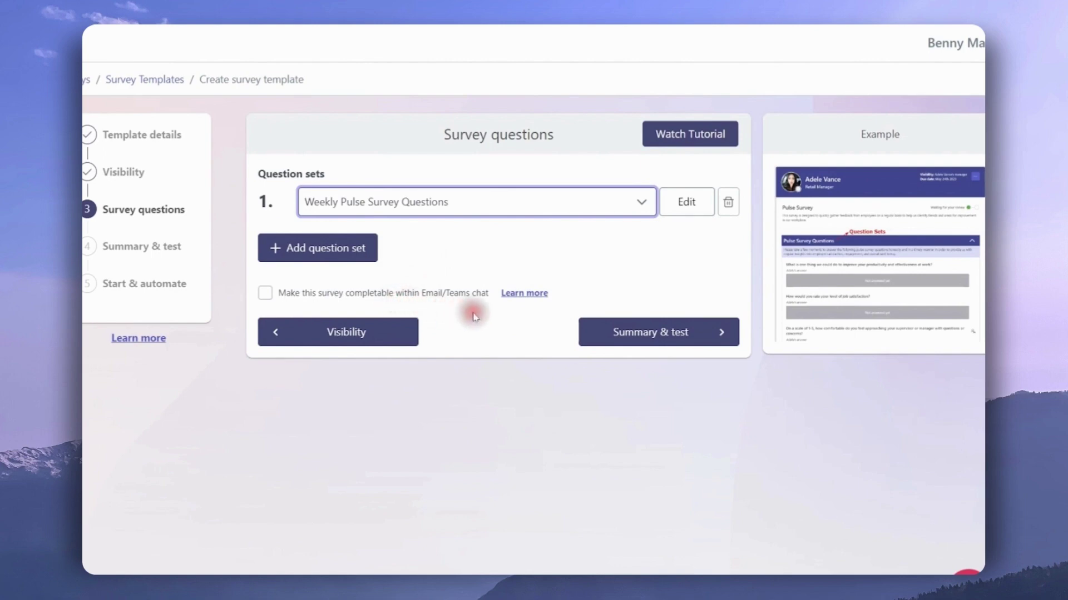
click(596, 334)
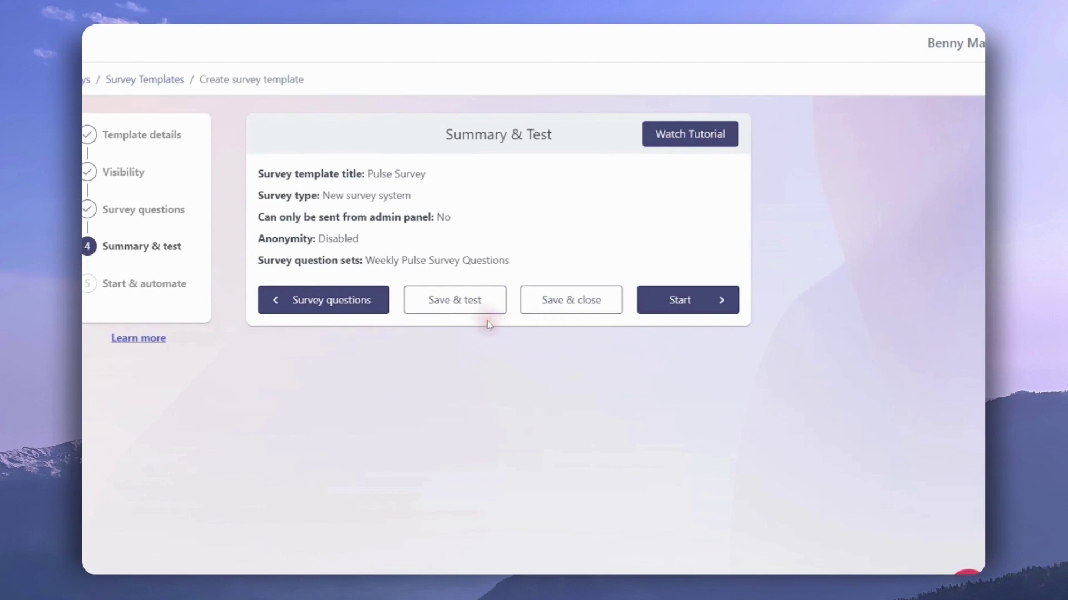
Step: At Start & automate, switch from Periodical to New hire automation, sending 30 days after hire
click(653, 305)
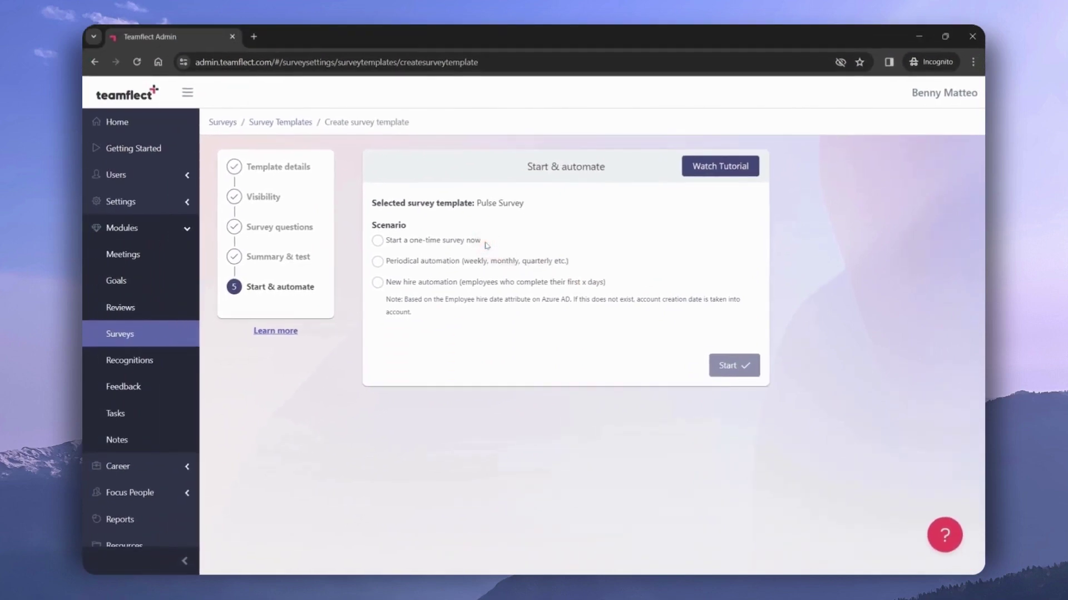
click(378, 262)
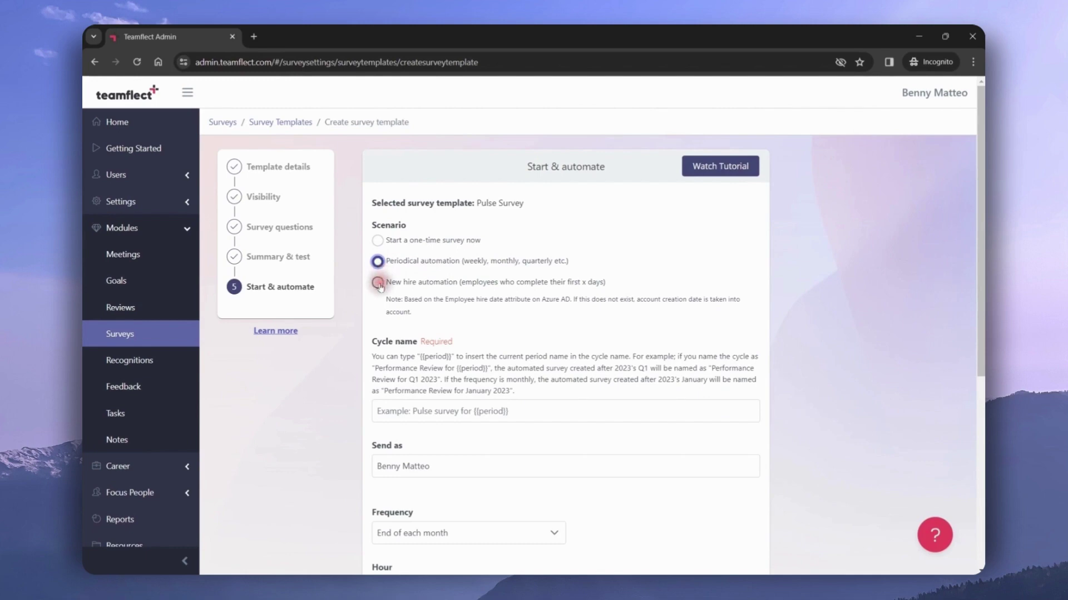
click(378, 283)
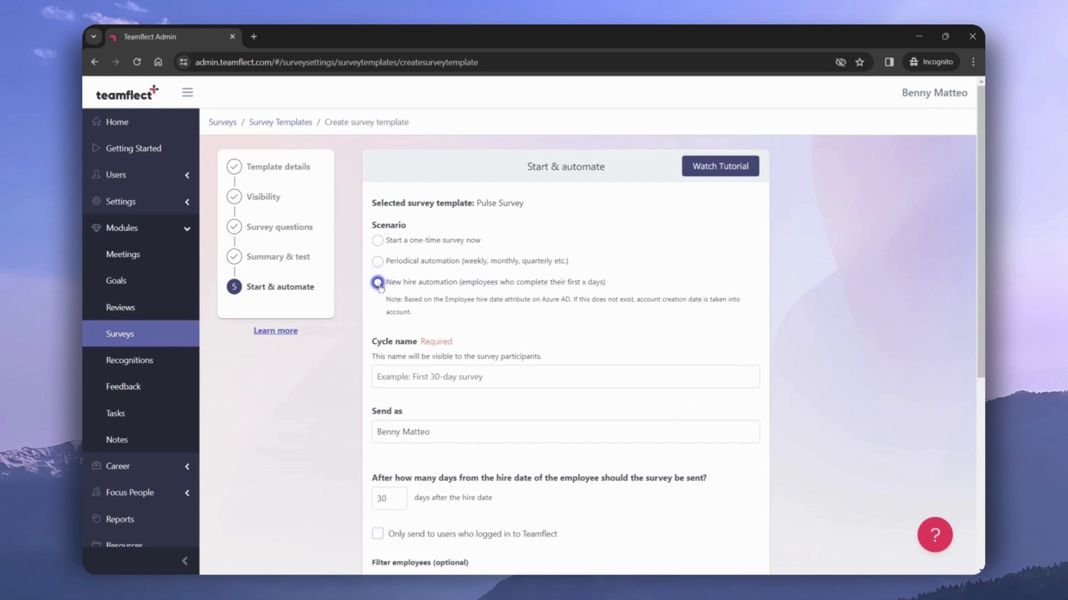
scroll(380, 286, down, 3)
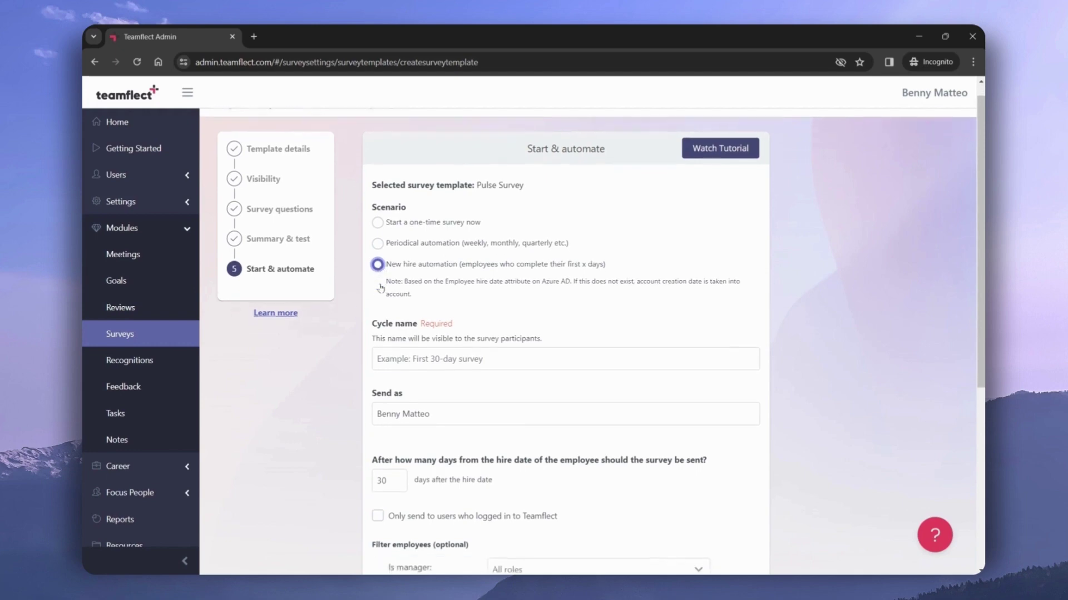
scroll(380, 287, down, 4)
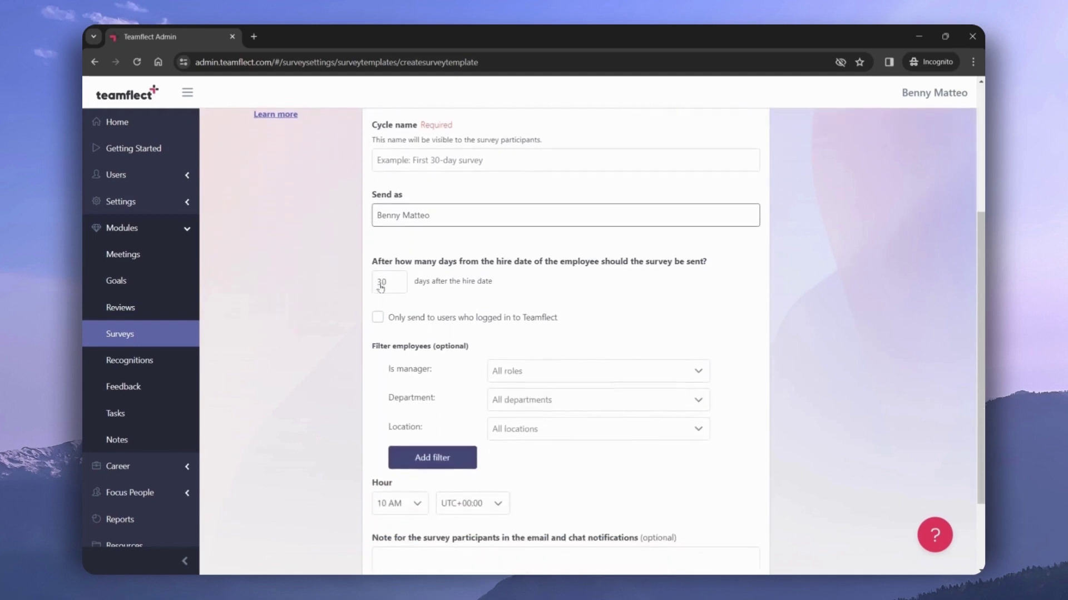